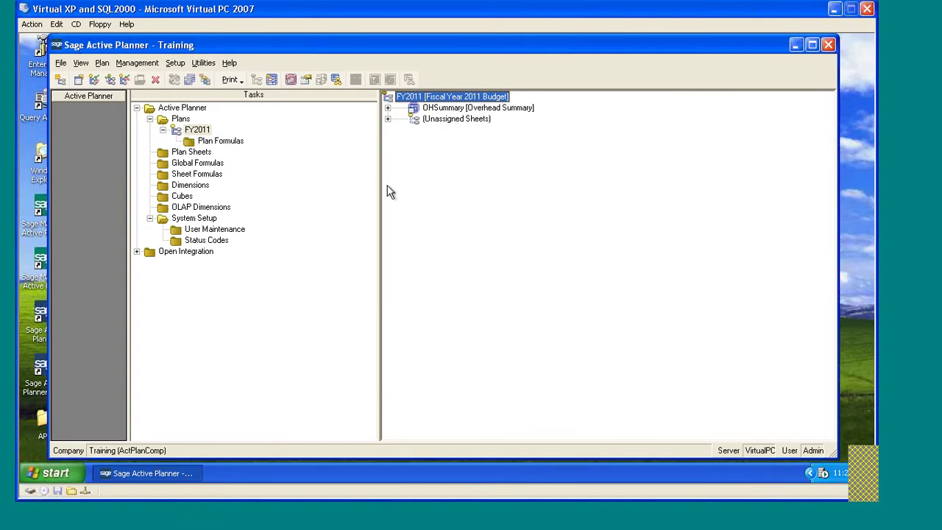
- Expand the Overhead Summary and the unassigned sheets of the FY2011 plan to examine its structure
click(190, 130)
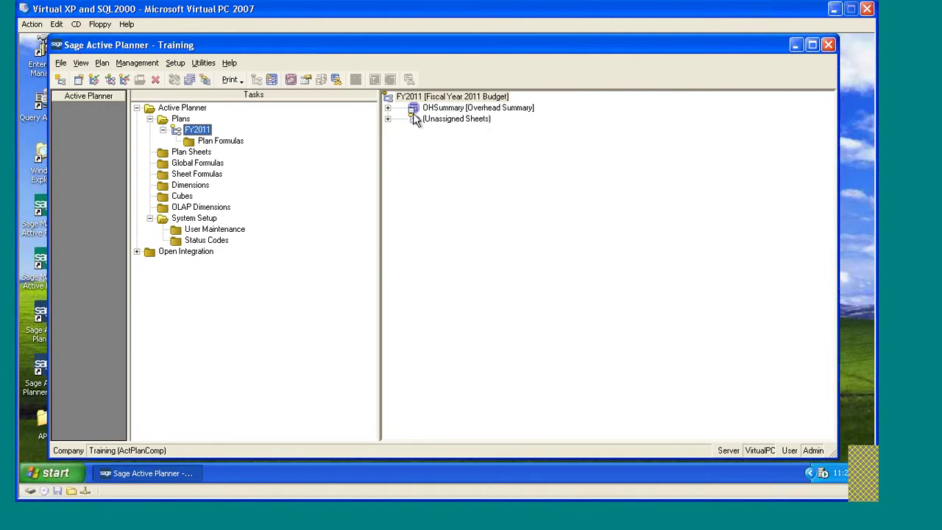
click(388, 108)
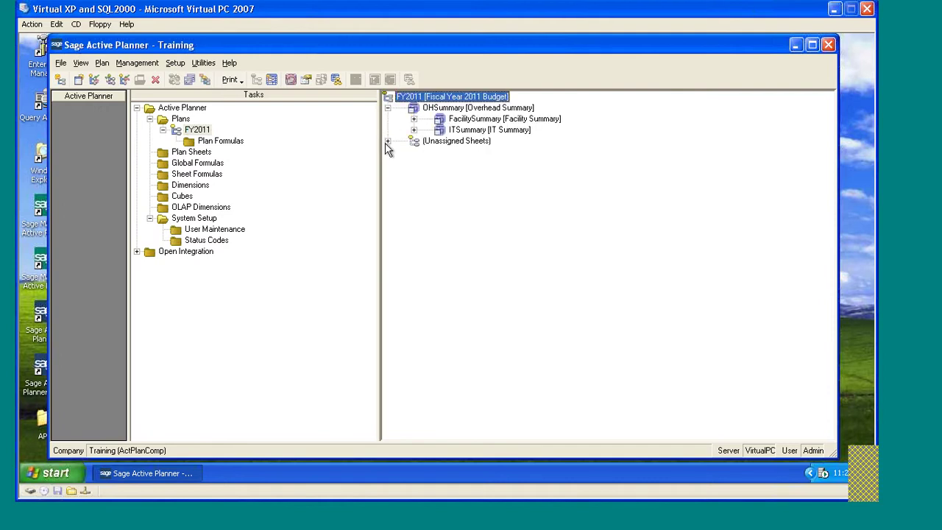
click(388, 140)
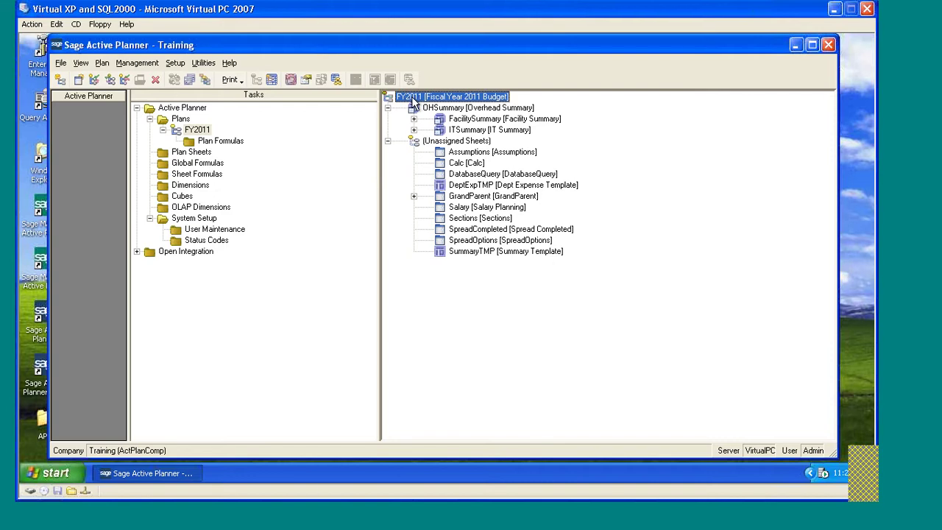
right_click(400, 105)
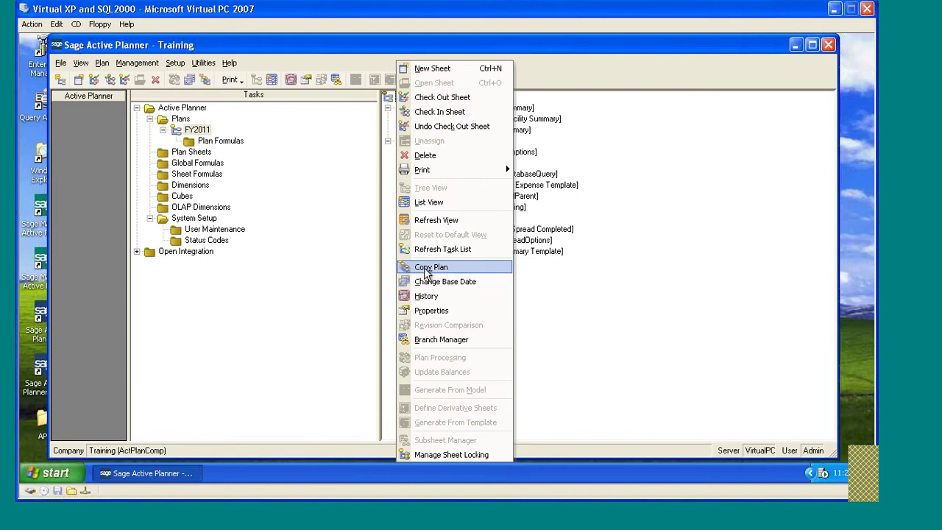
click(567, 54)
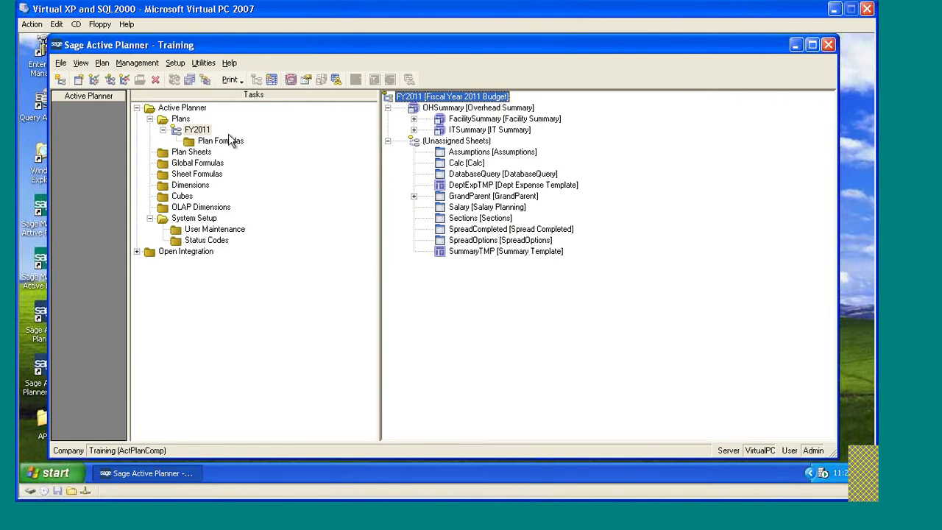
- Copy the FY2011 plan to a new plan with key FY2012 and description "Fiscal Year 2012 Budget", and close the copy log
click(206, 78)
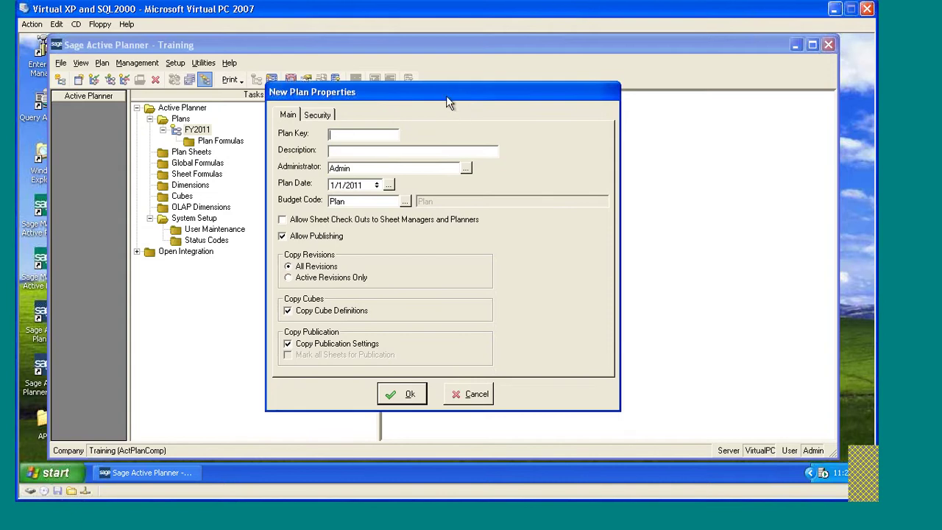
drag(446, 95, 503, 118)
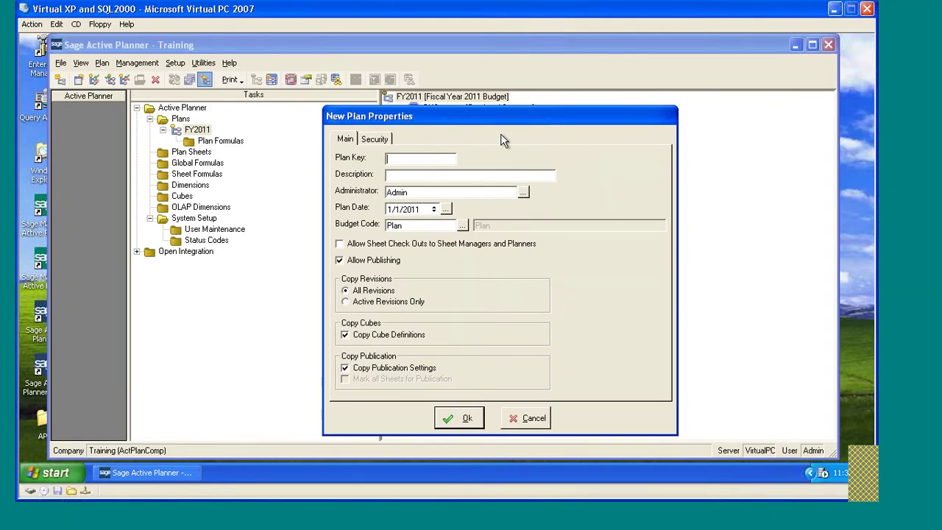
text(FY2012)
key(Tab)
text(Fiscal Year 2012 Budget)
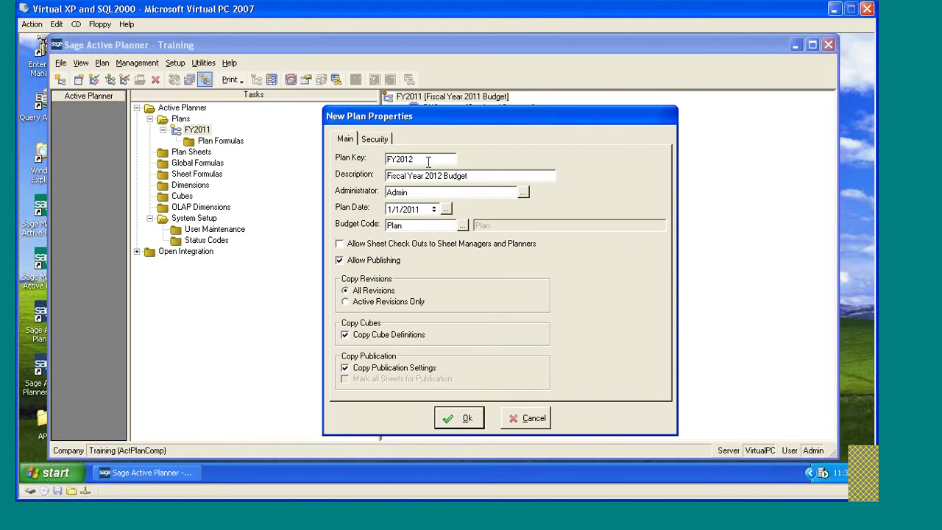
click(458, 418)
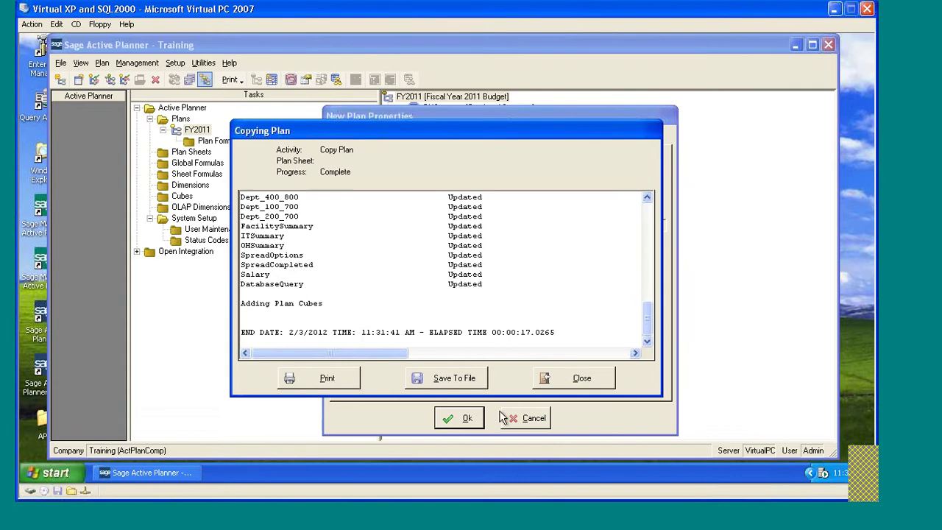
click(585, 385)
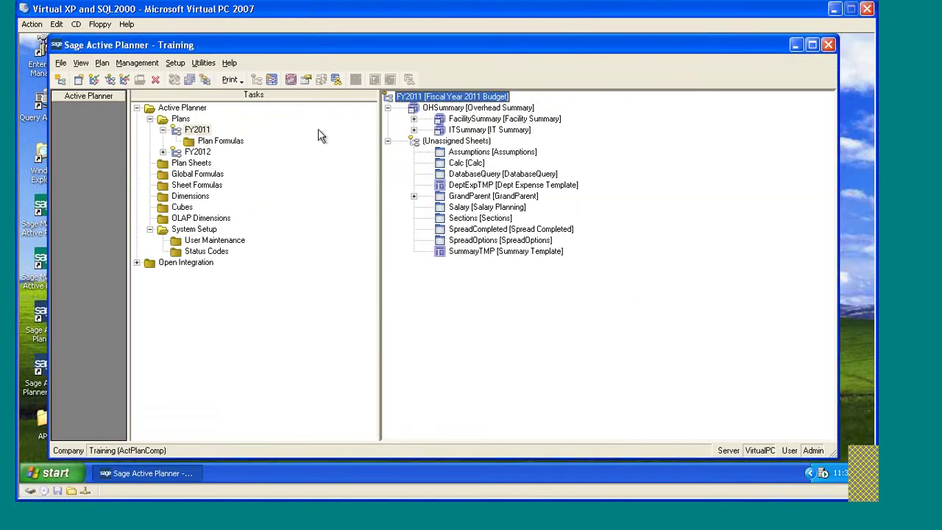
- Open the FY2012 plan, expand its overhead, facility, IT and unassigned sheets, and bring up the plan's properties
click(180, 153)
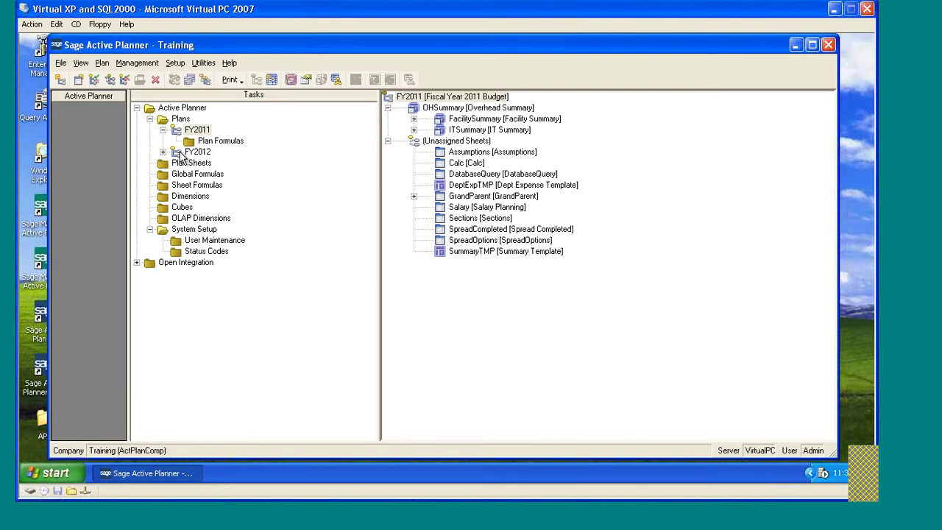
double_click(180, 154)
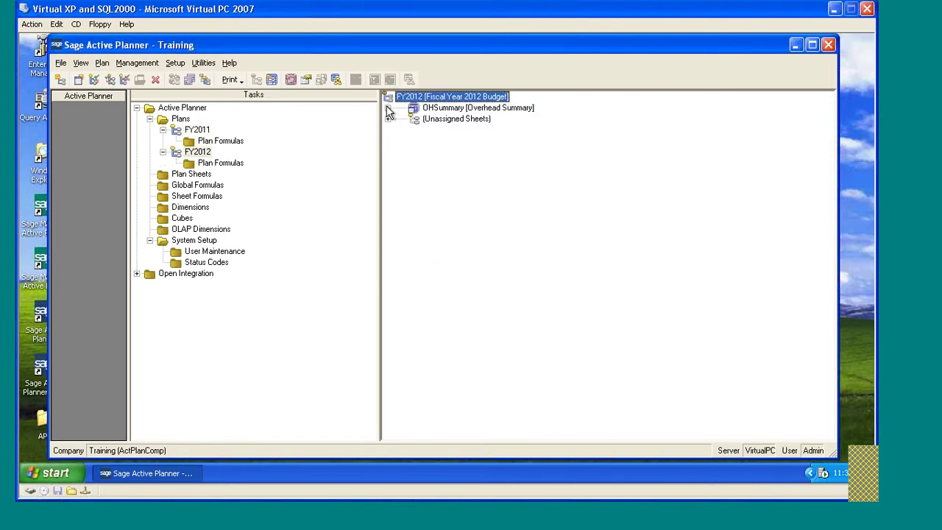
click(388, 109)
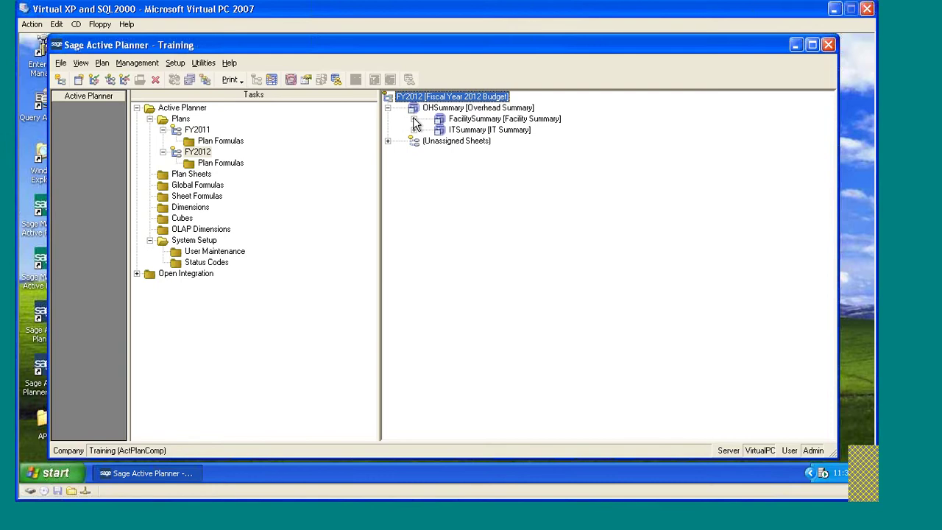
click(414, 119)
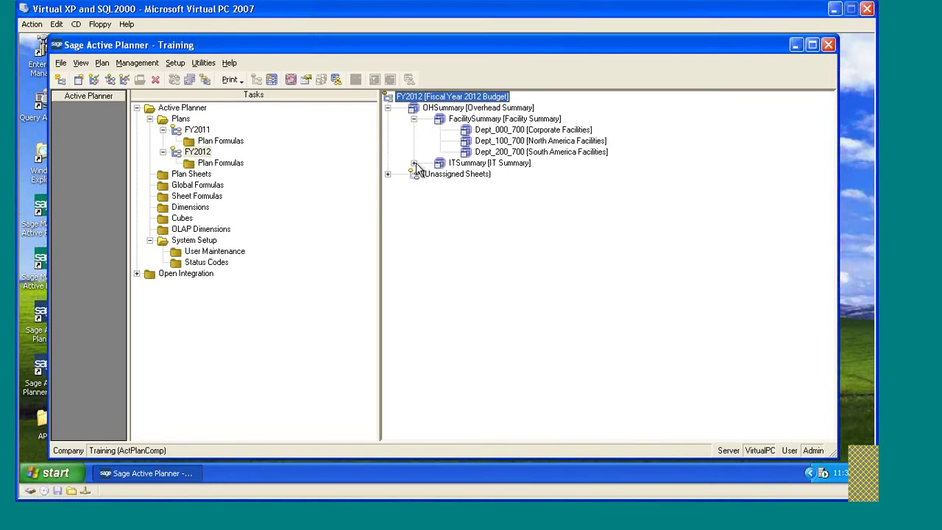
click(413, 162)
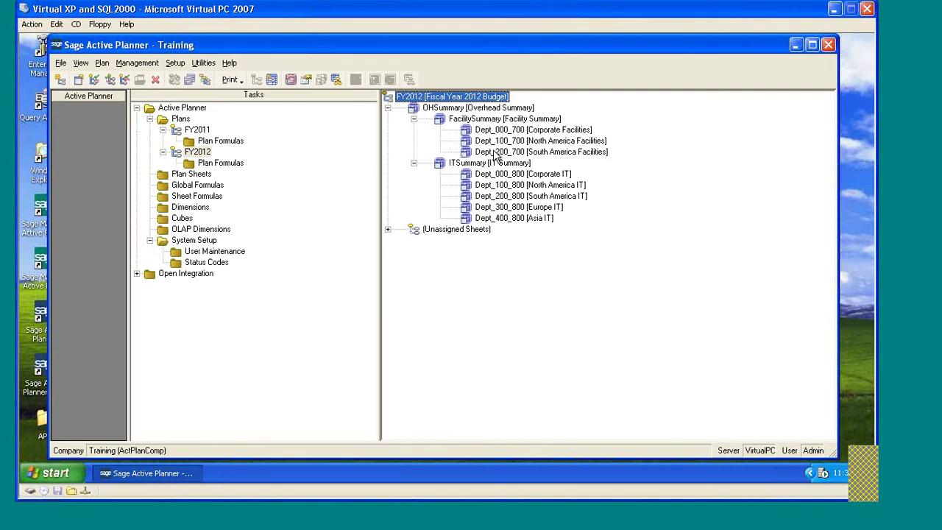
click(388, 230)
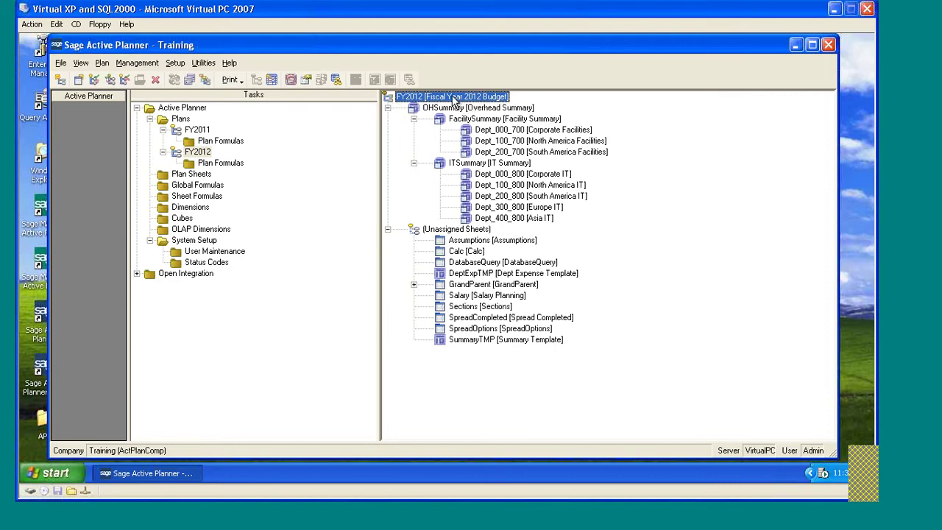
click(307, 79)
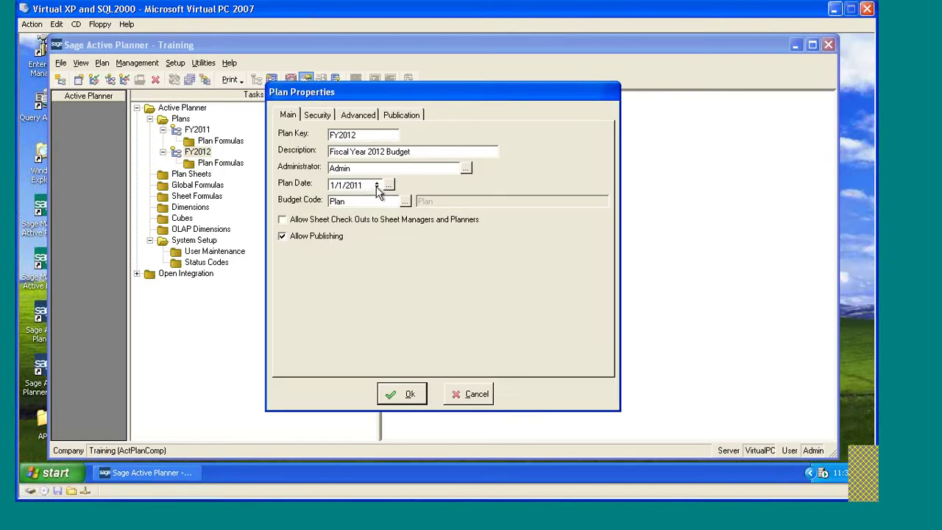
- Try to move the FY2012 plan date forward to another year using the date lookup
click(389, 185)
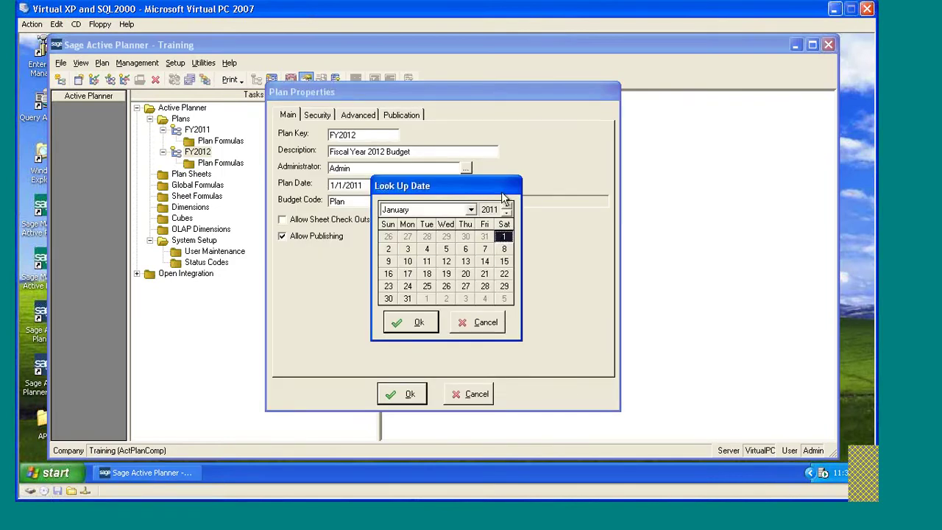
drag(500, 184, 565, 197)
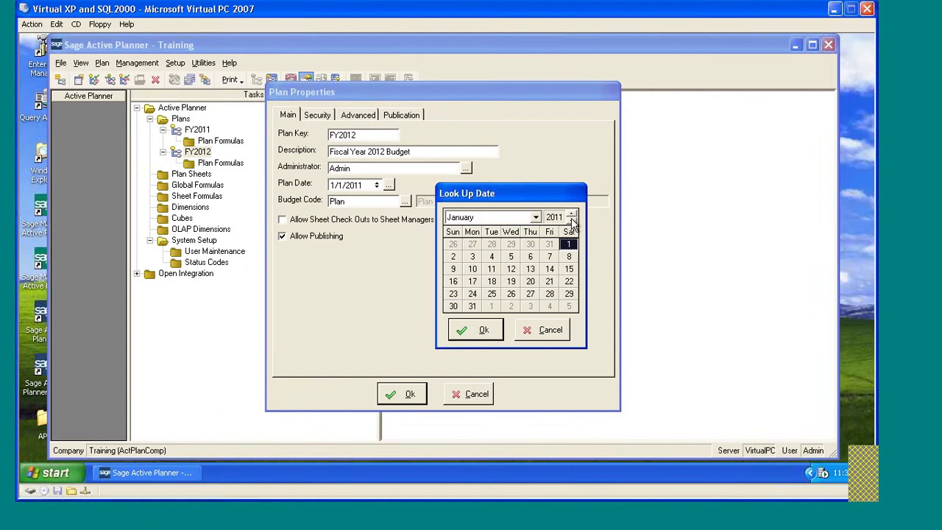
click(572, 215)
click(572, 215)
click(572, 215)
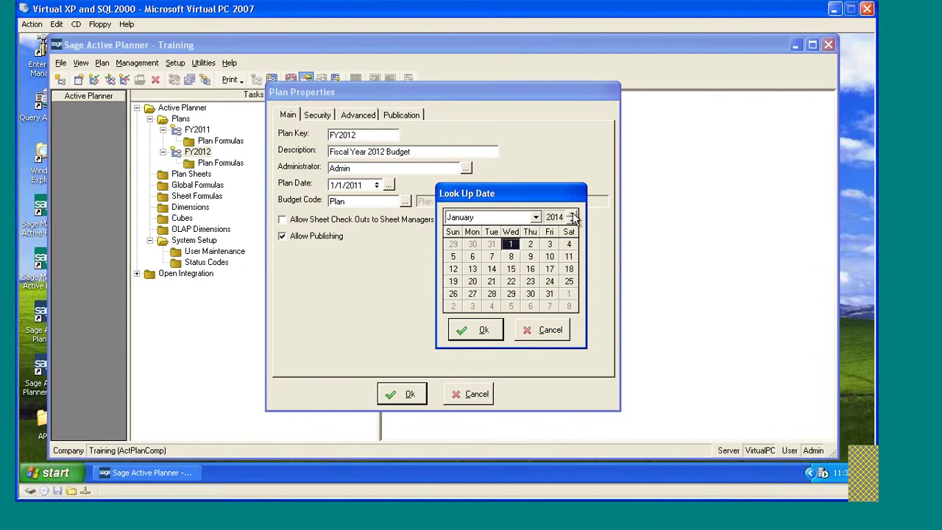
click(572, 215)
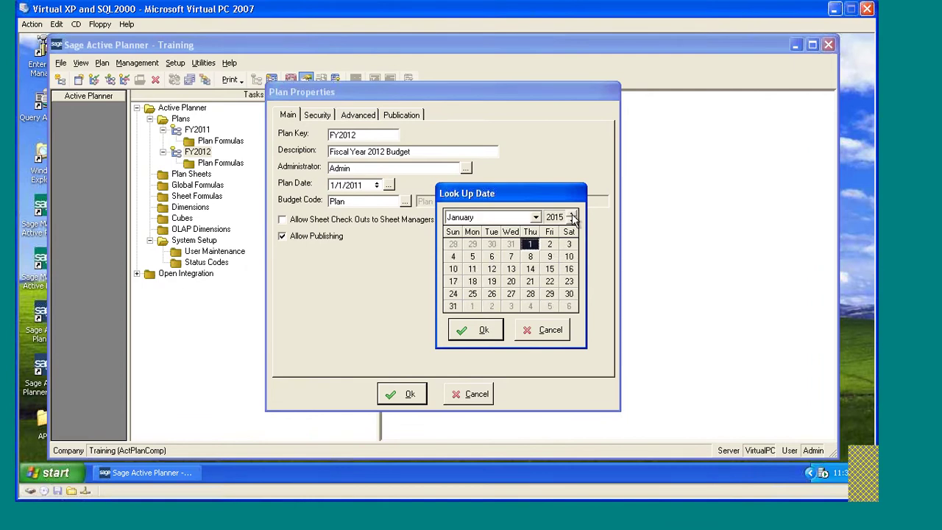
click(572, 215)
click(572, 215)
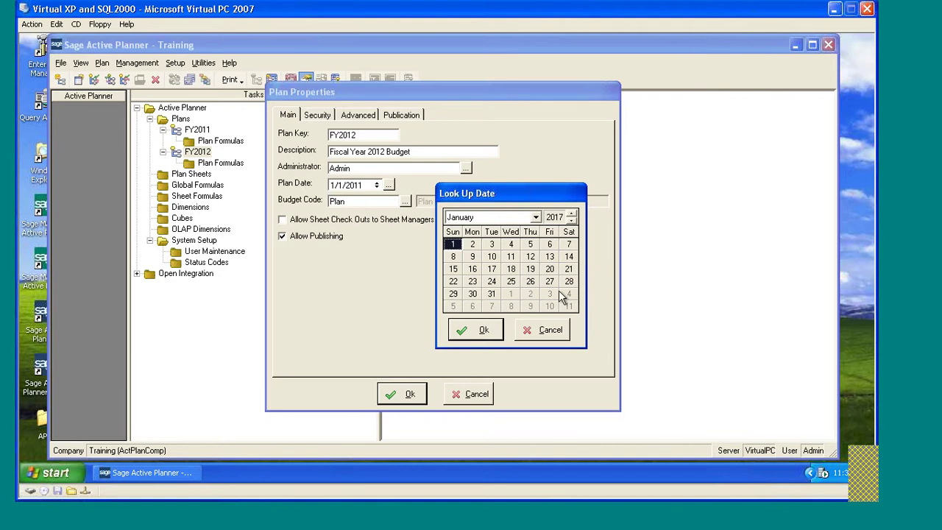
click(472, 338)
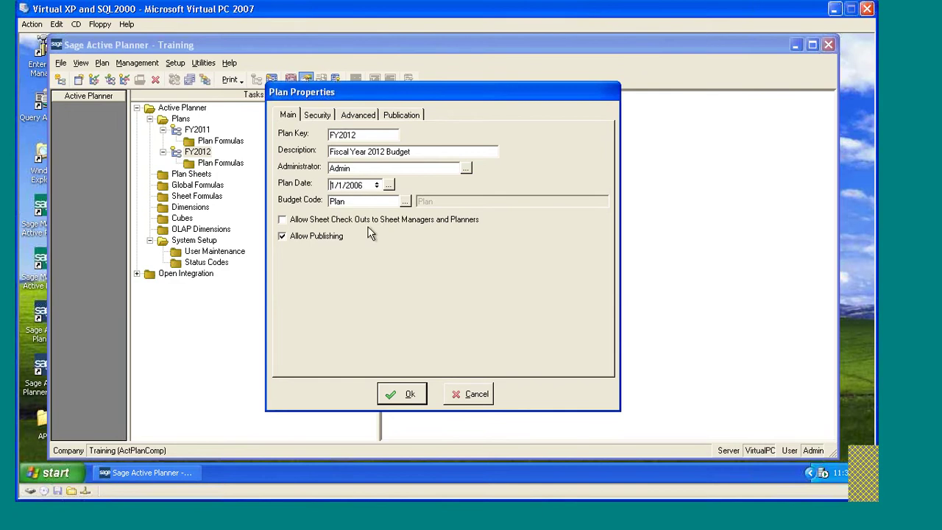
- Set the FY2012 plan date to 1/1/2012 with the date lookup
click(388, 187)
click(507, 207)
click(507, 206)
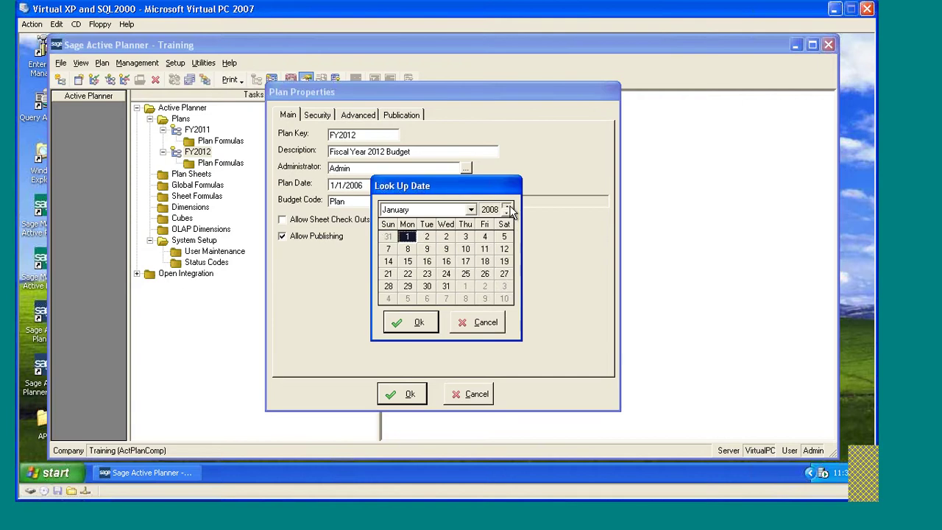
click(507, 206)
click(507, 206)
click(507, 206)
click(507, 206)
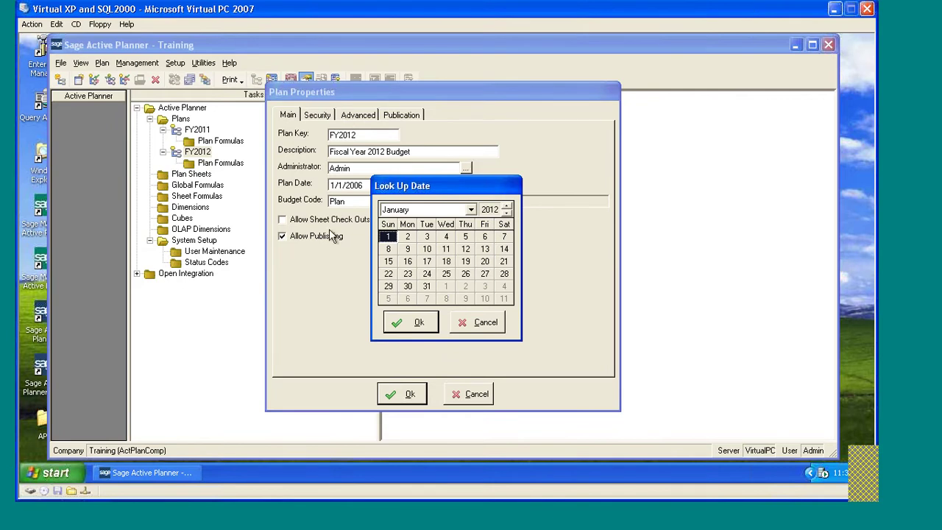
click(398, 322)
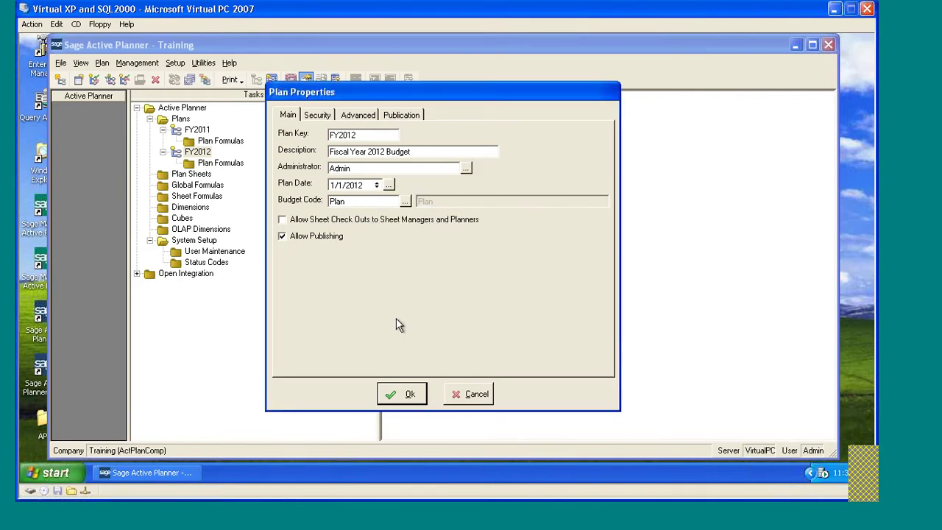
- Apply the plan date change with Recalc Cell Formulas enabled and close the base date log
click(394, 389)
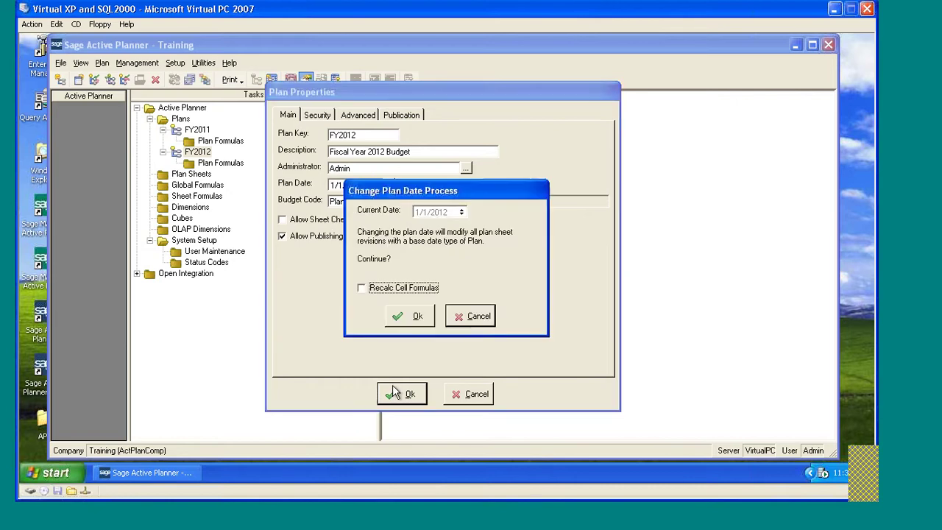
click(362, 288)
click(417, 317)
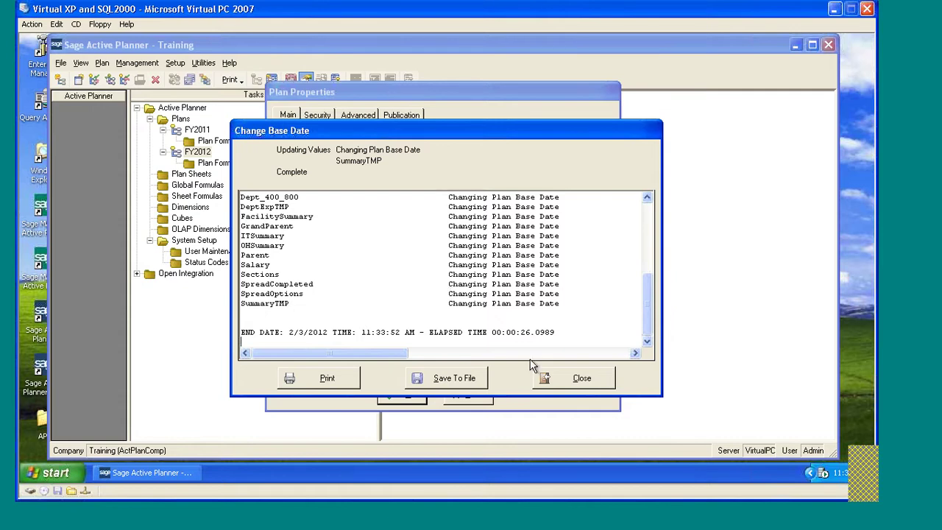
click(566, 380)
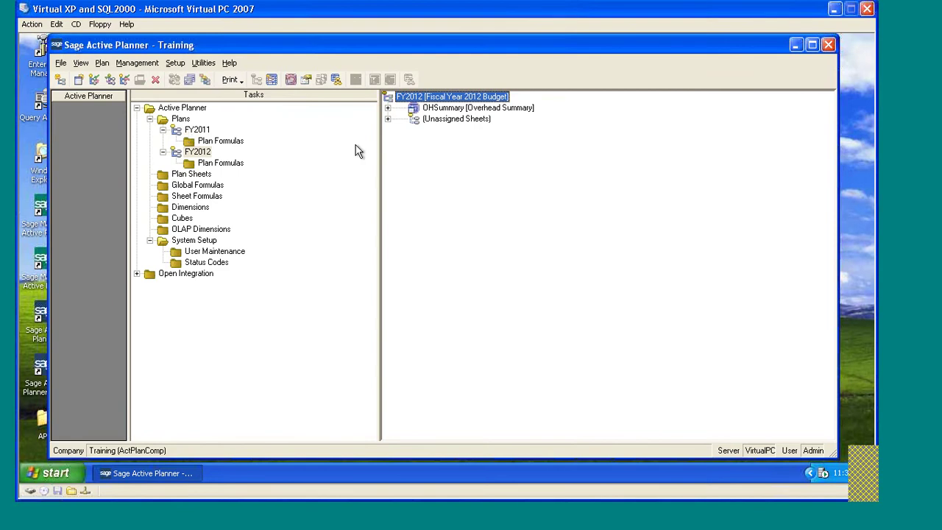
- Open the FY2011 plan with its overhead and unassigned sheets expanded, and start a copy of it with the plan key zzzBackup020212
click(193, 131)
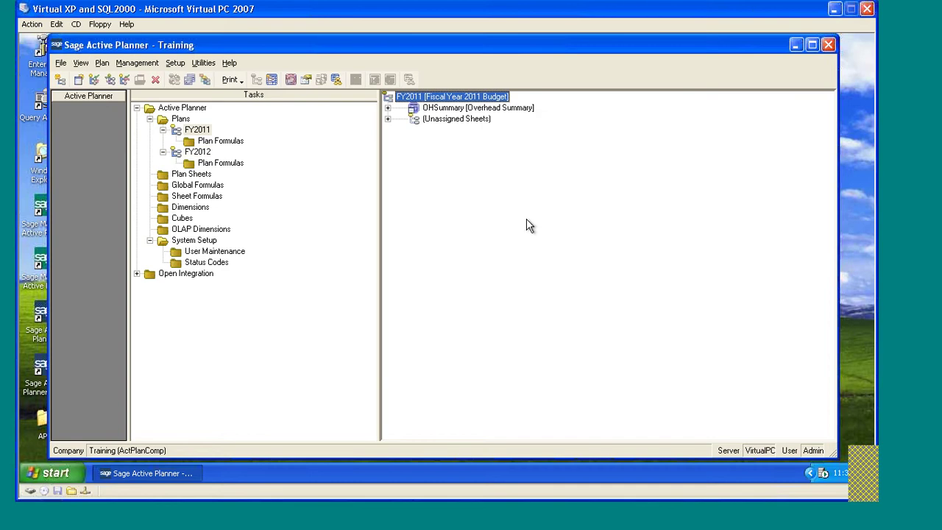
click(388, 108)
click(388, 140)
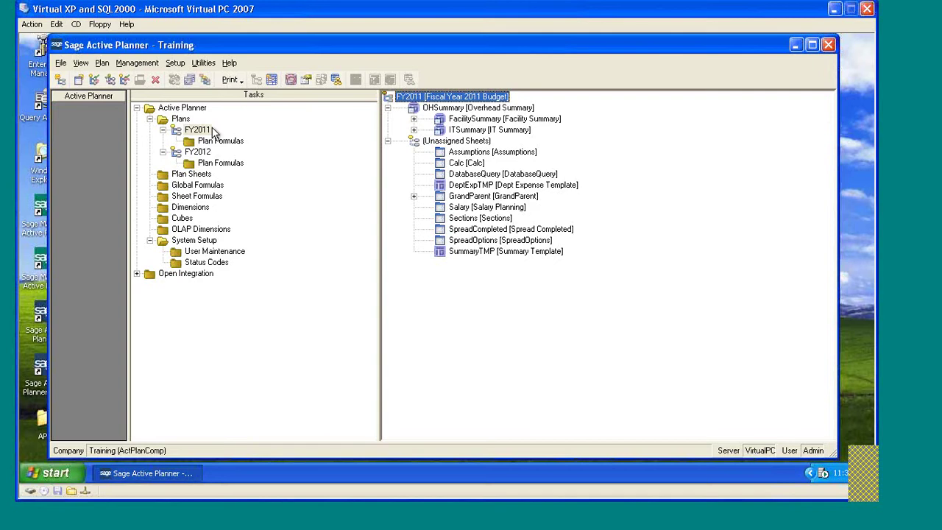
click(206, 81)
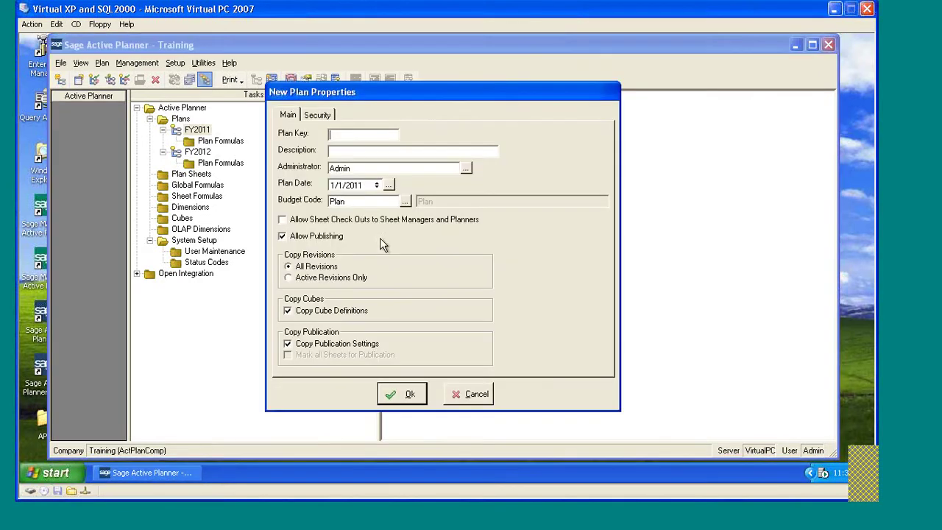
drag(436, 97, 480, 119)
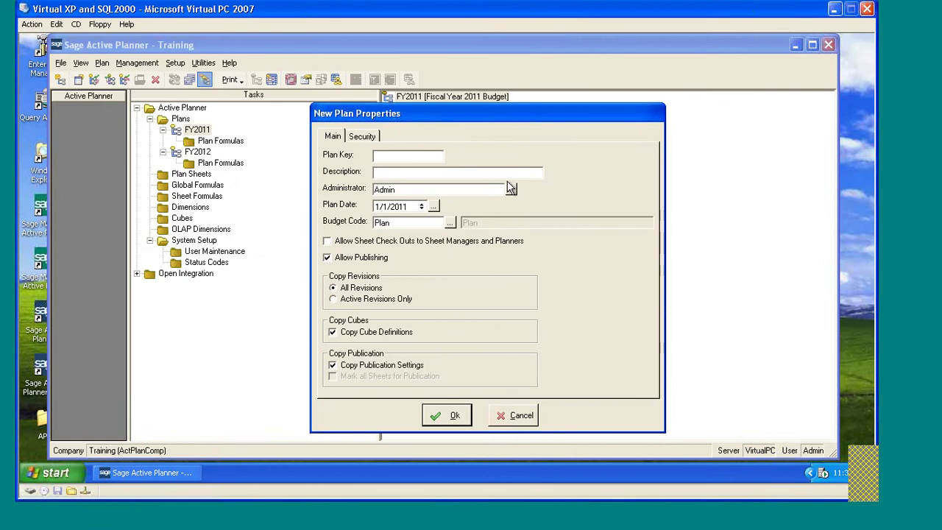
text(zzzBackup)
text(0202)
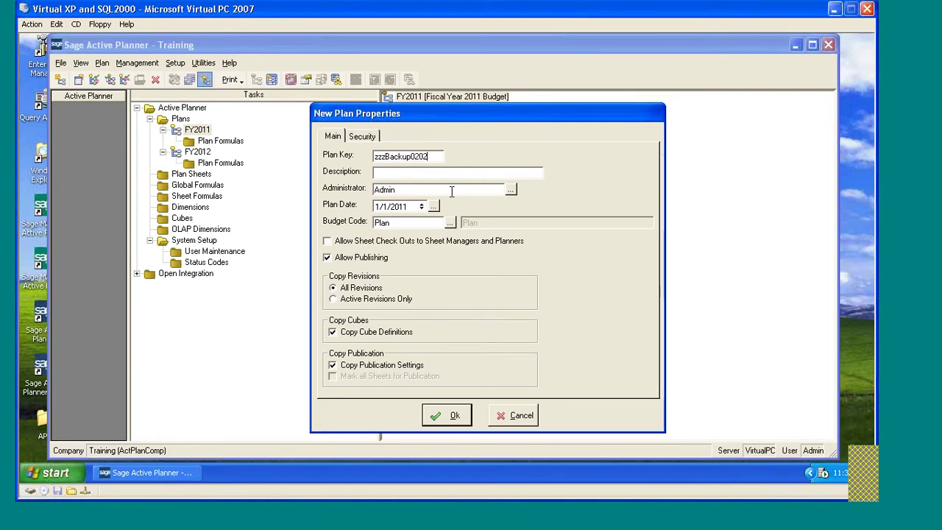
text(12)
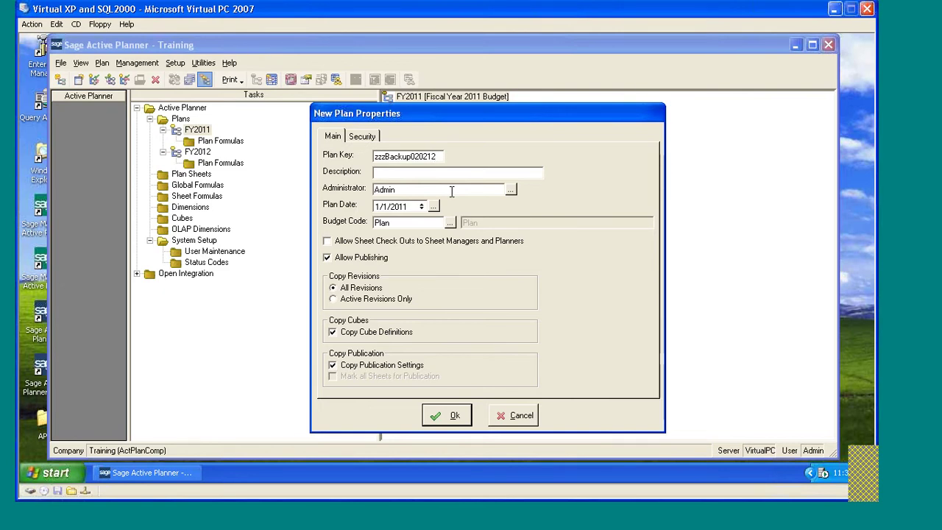
- Copy the new plan's key zzzBackup020212 into its description
drag(435, 156, 365, 159)
key(ctrl+c)
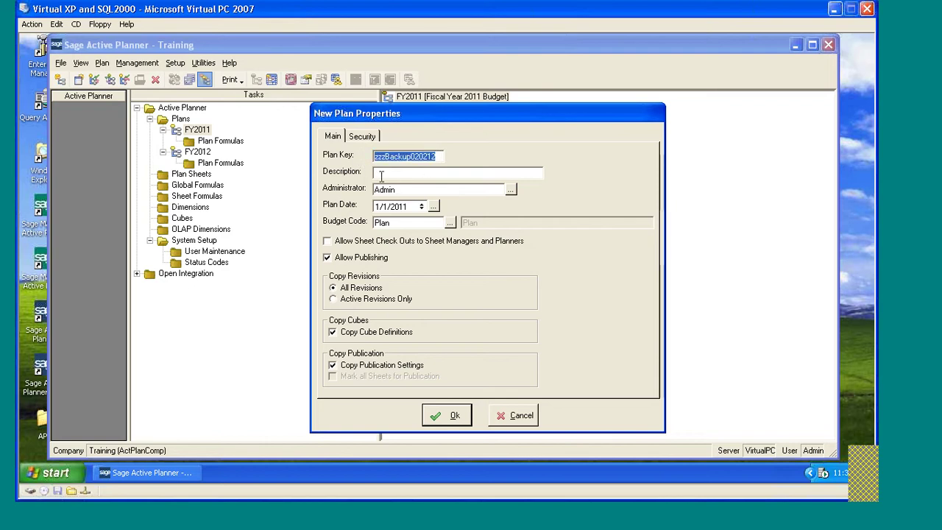
click(384, 173)
key(ctrl+v)
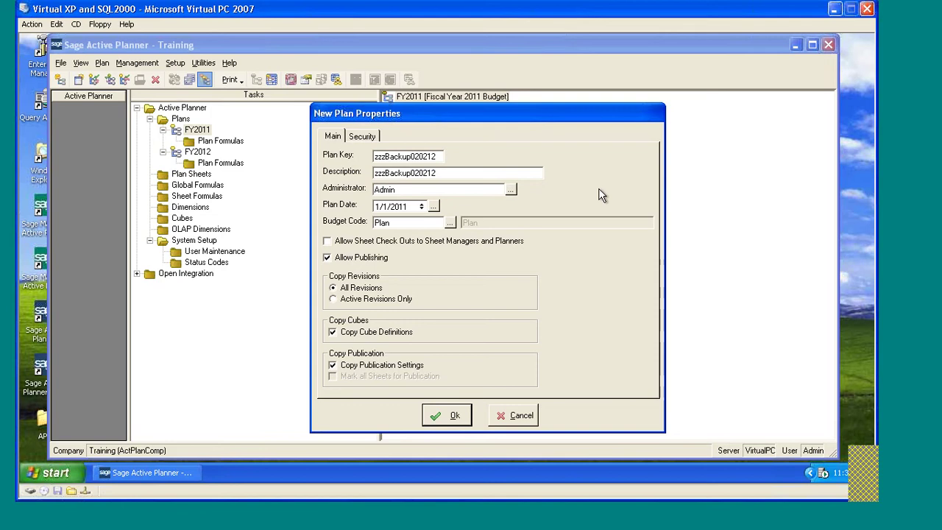
- Rework the new plan's description to read "Backup - 02/02/12"
key(BackSpace)
key(BackSpace)
key(BackSpace)
key(BackSpace)
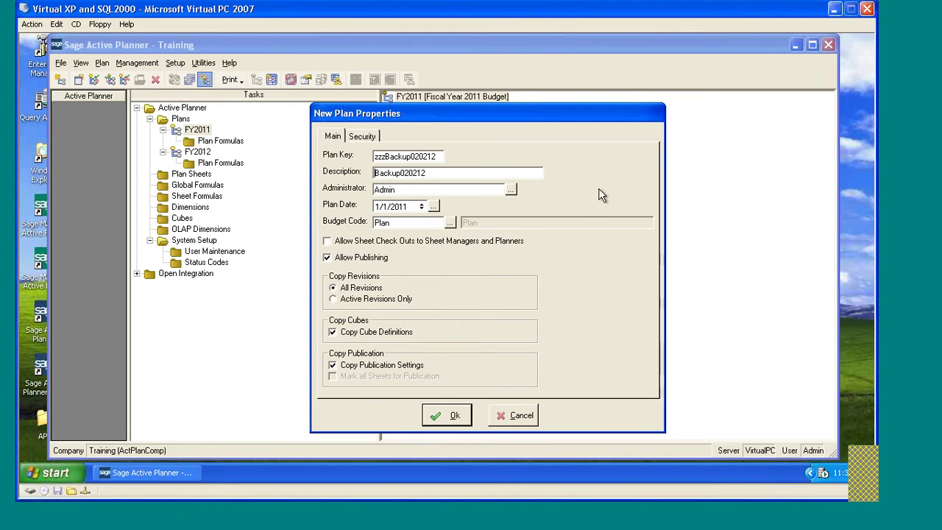
key(Right)
key(Right)
key(Right)
key(Right)
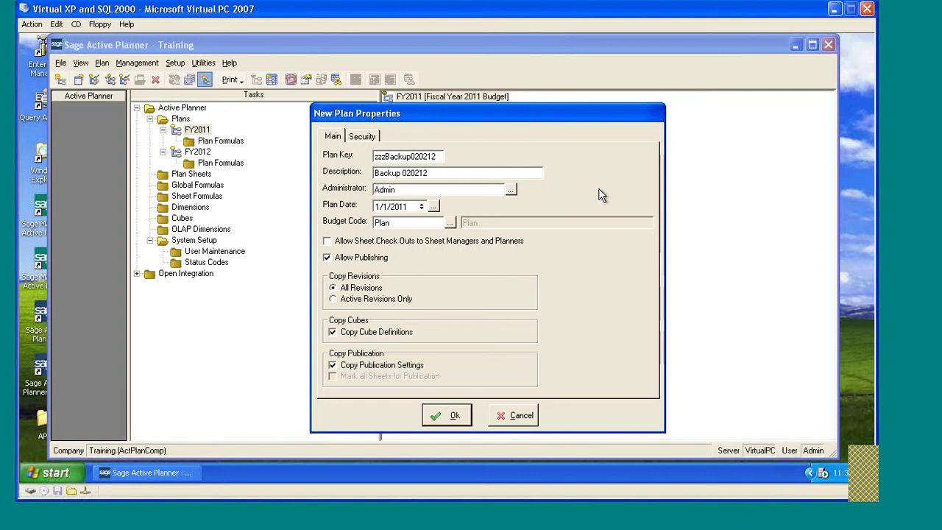
text(-)
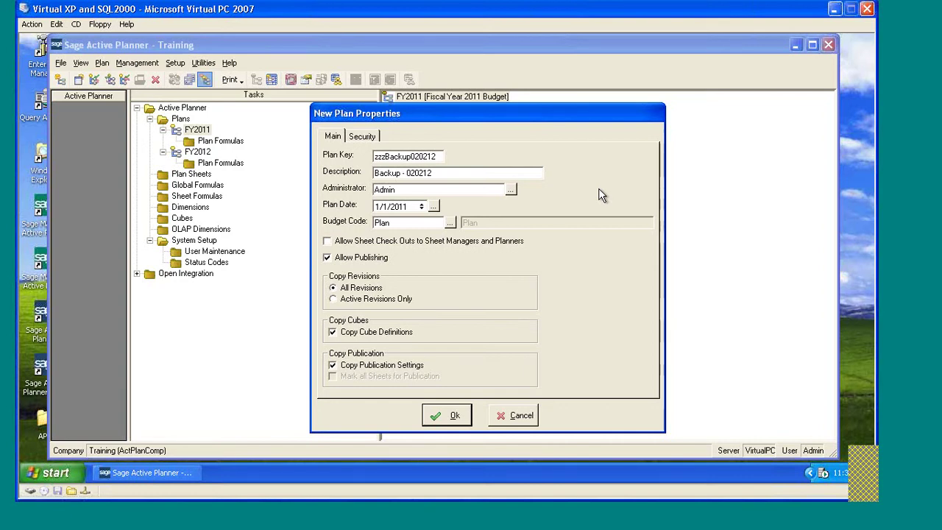
key(Right)
key(Right)
text(/)
key(Right)
key(Right)
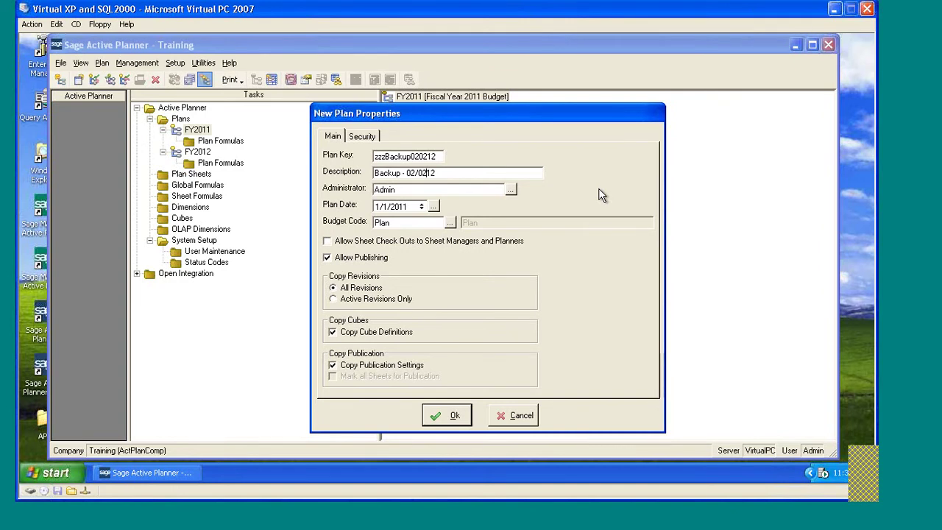
text(/)
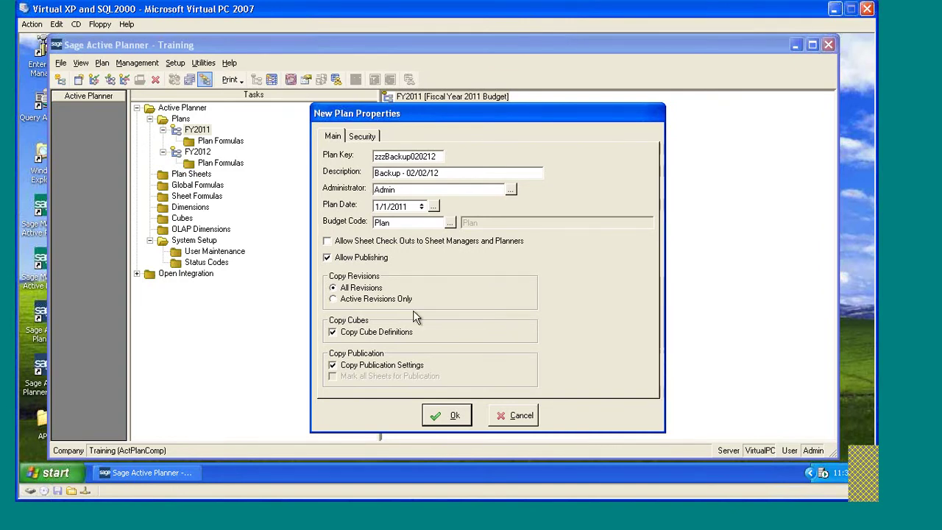
- Run the plan copy with all revisions, cube definitions and publication settings, and close the copy log
click(446, 418)
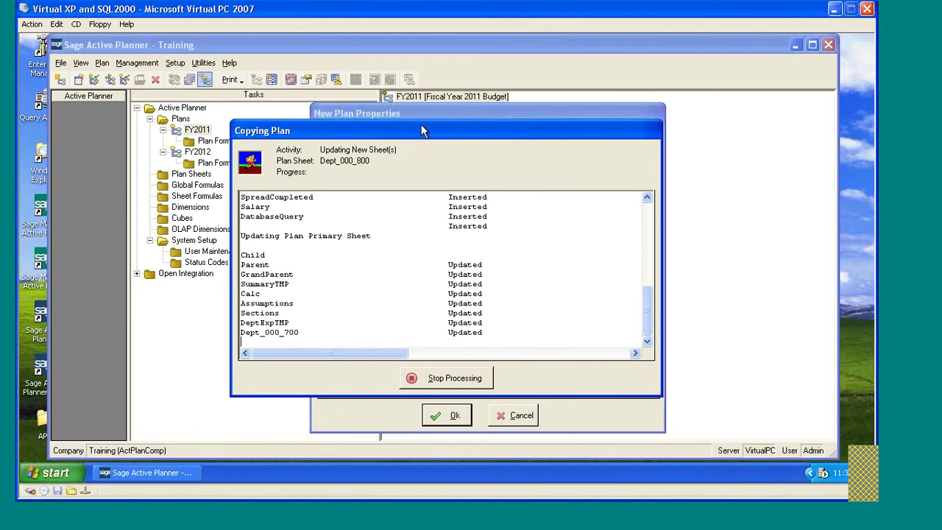
drag(424, 127, 482, 139)
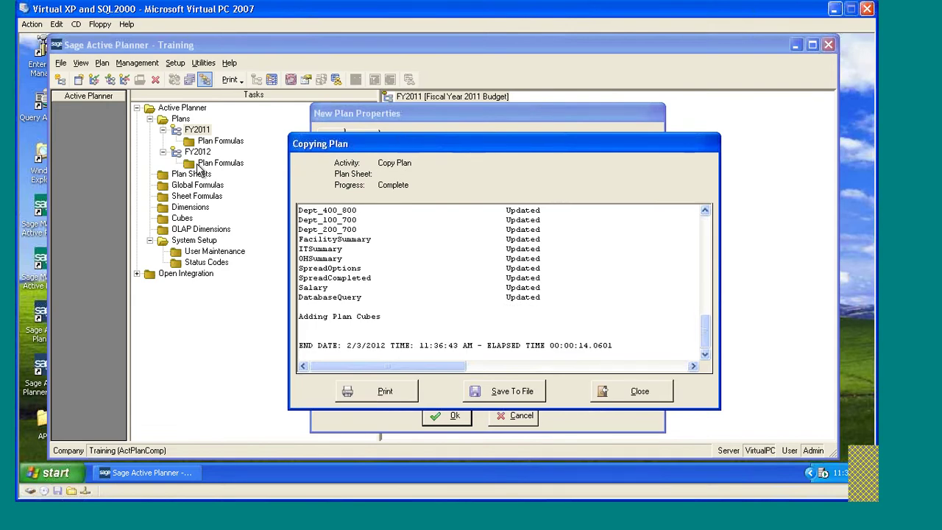
click(652, 391)
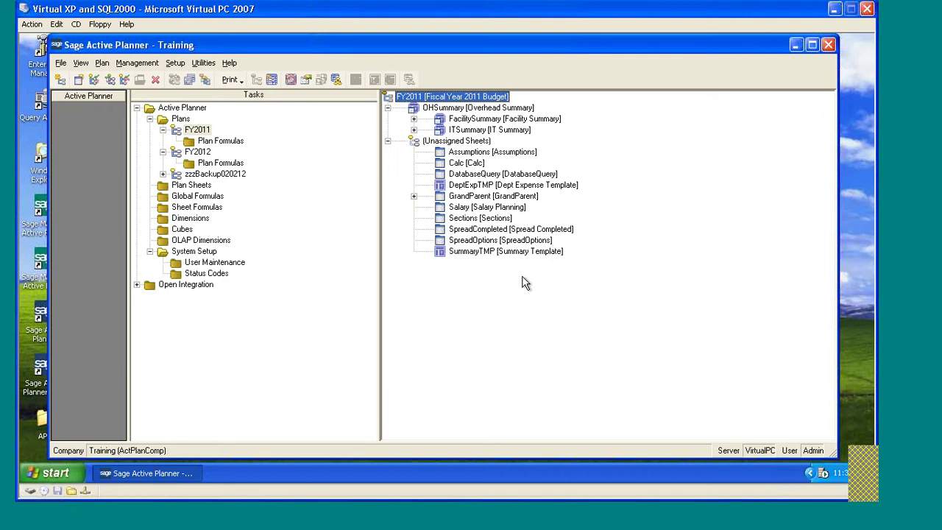
- Delete the ITSummary sheet and all its attached sheets or models from the zzzBackup020212 plan
double_click(215, 176)
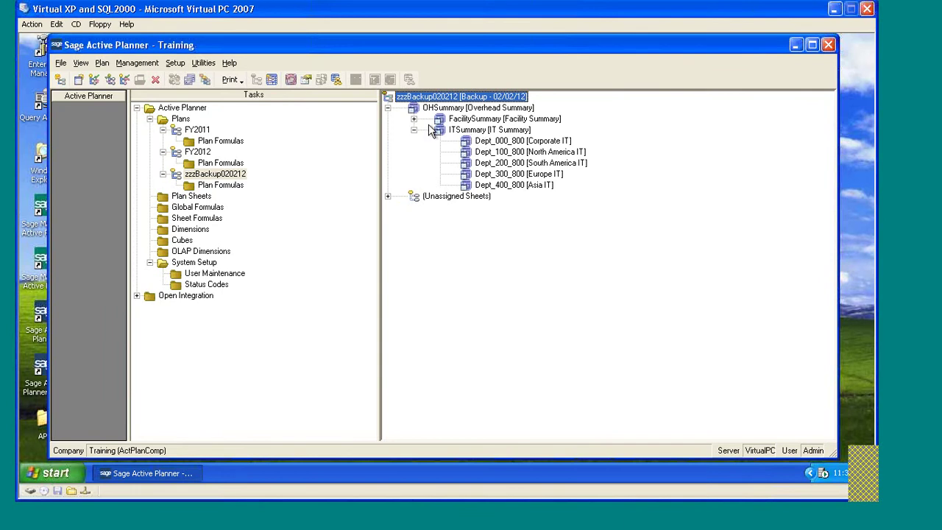
click(440, 131)
right_click(441, 139)
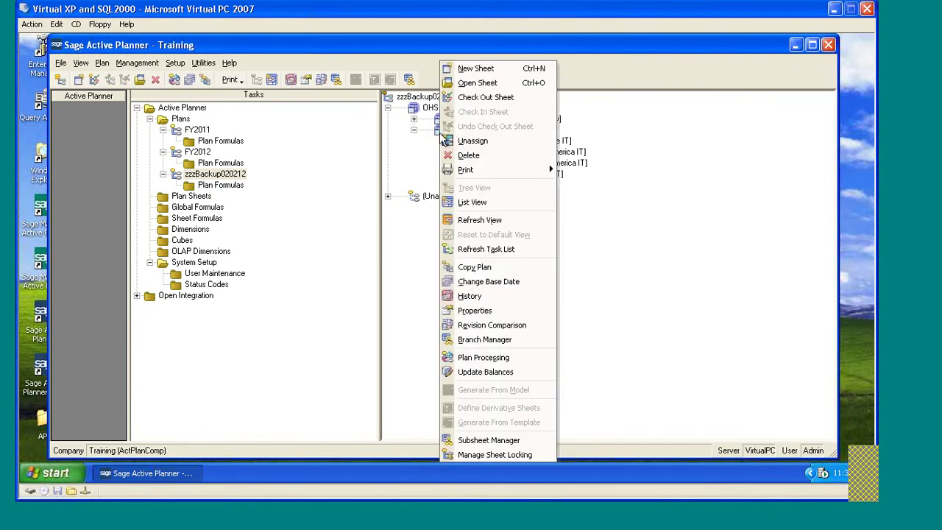
click(467, 156)
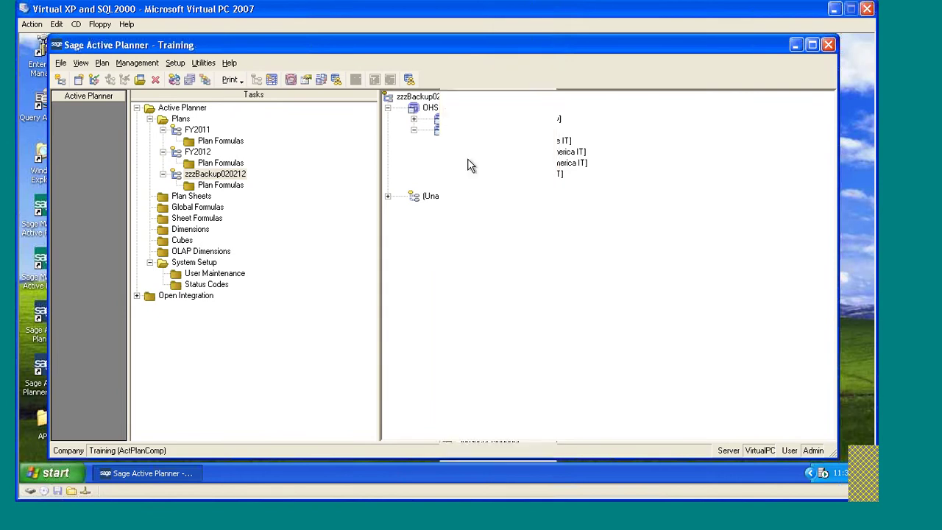
click(388, 271)
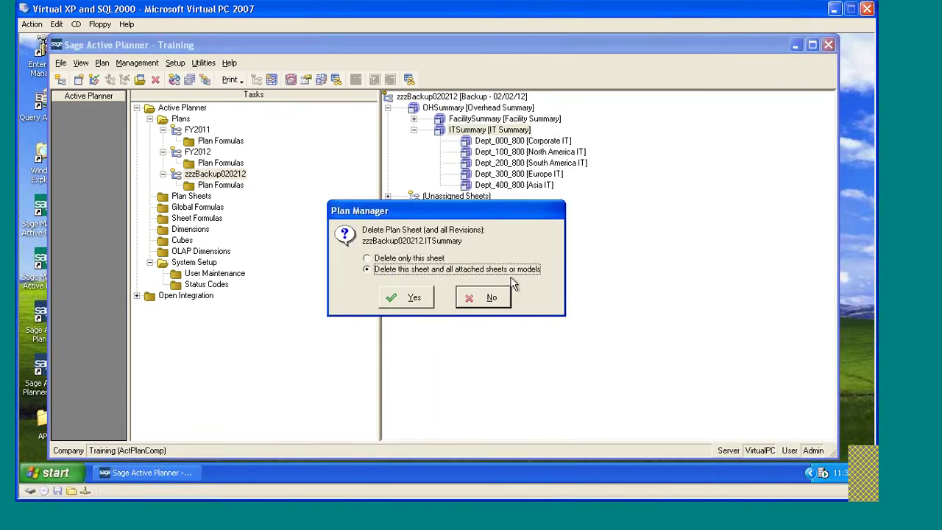
click(413, 297)
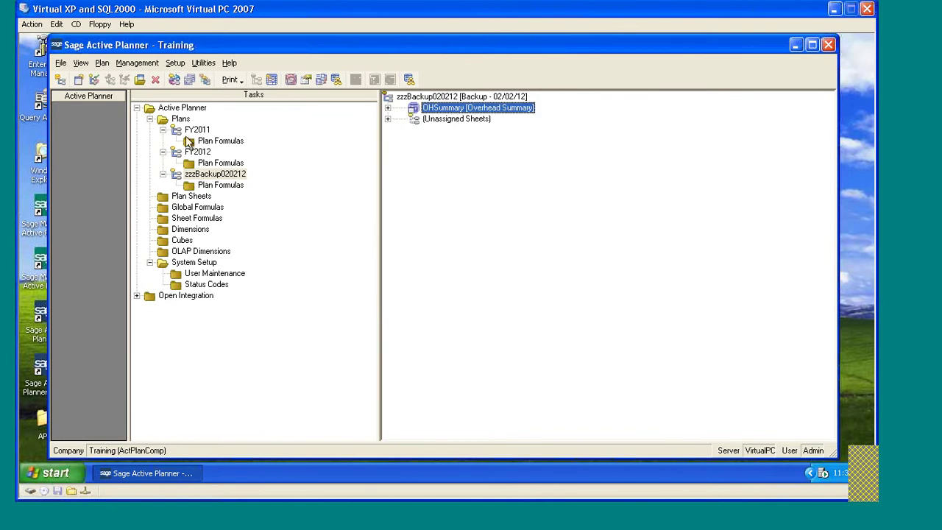
- Start a partial plan copy of FY2011's ITSummary branch with the zzzBackup020212 plan as the destination
click(196, 132)
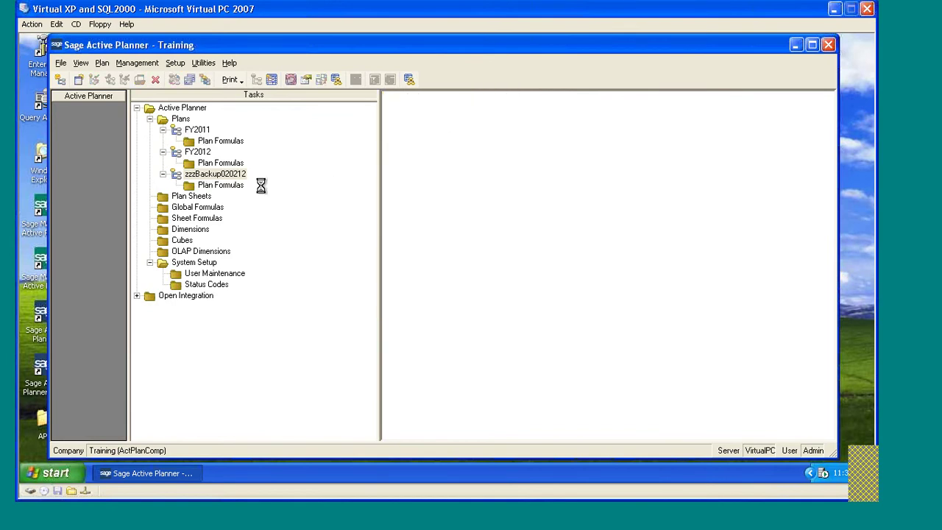
click(388, 109)
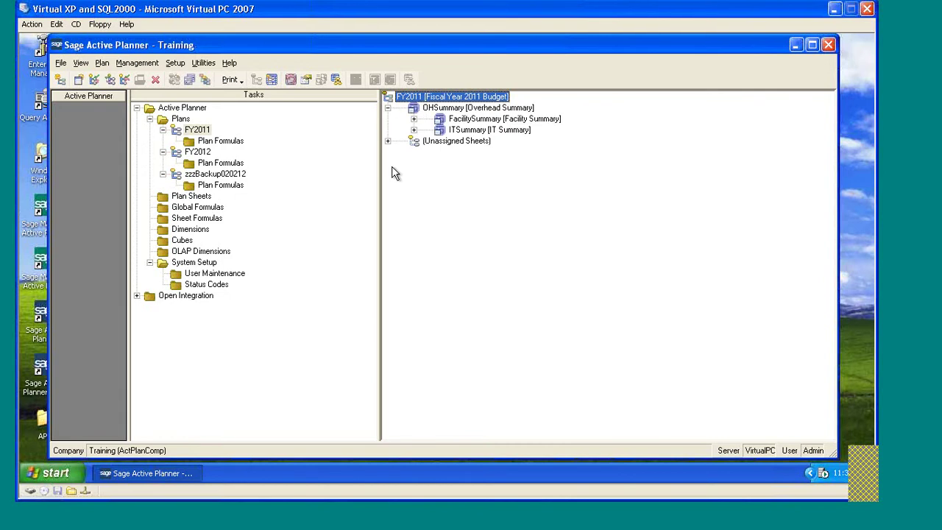
click(442, 132)
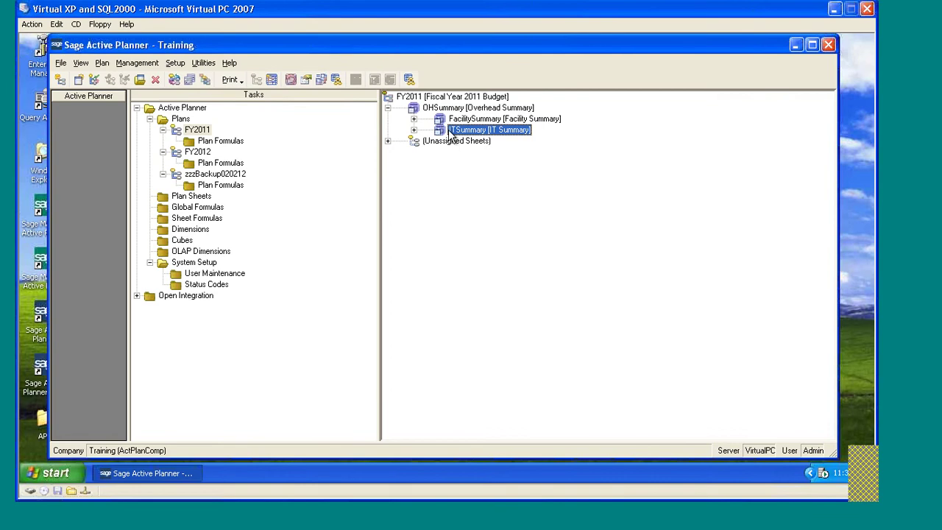
click(205, 80)
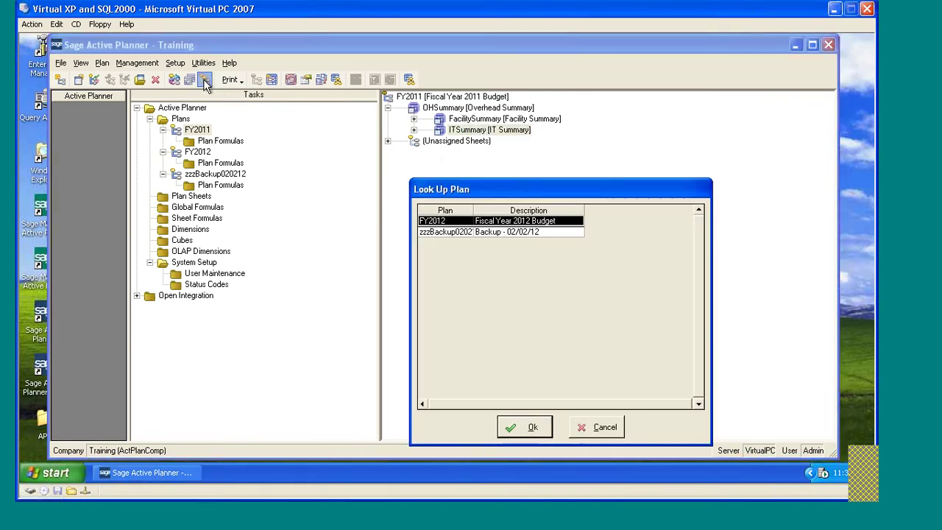
drag(513, 182, 527, 167)
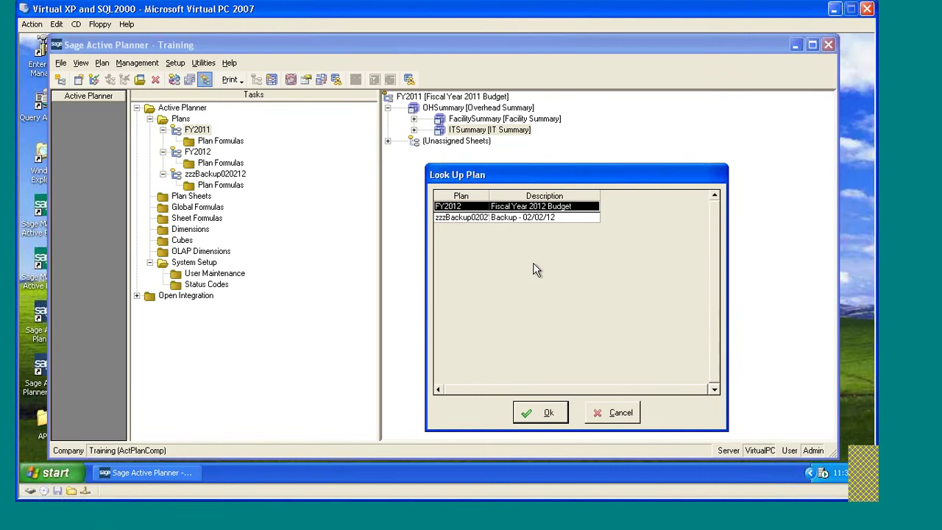
key(Down)
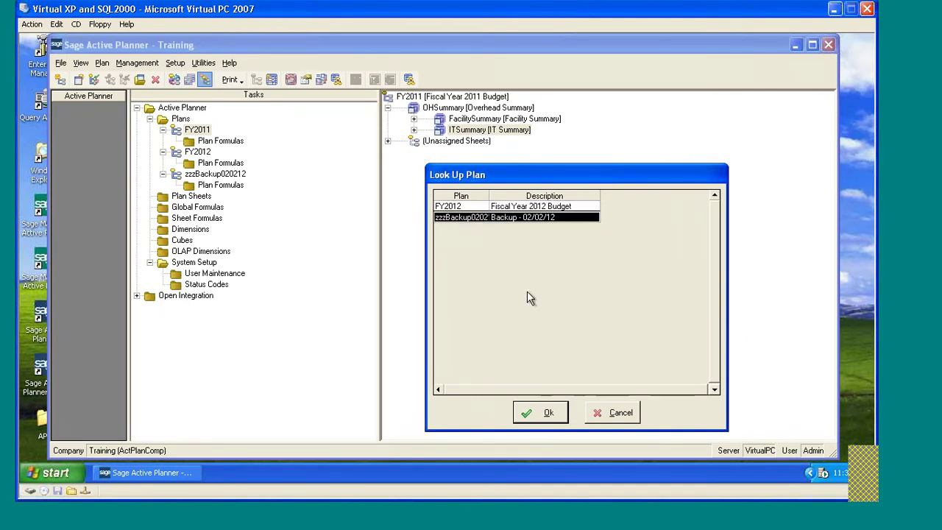
click(543, 413)
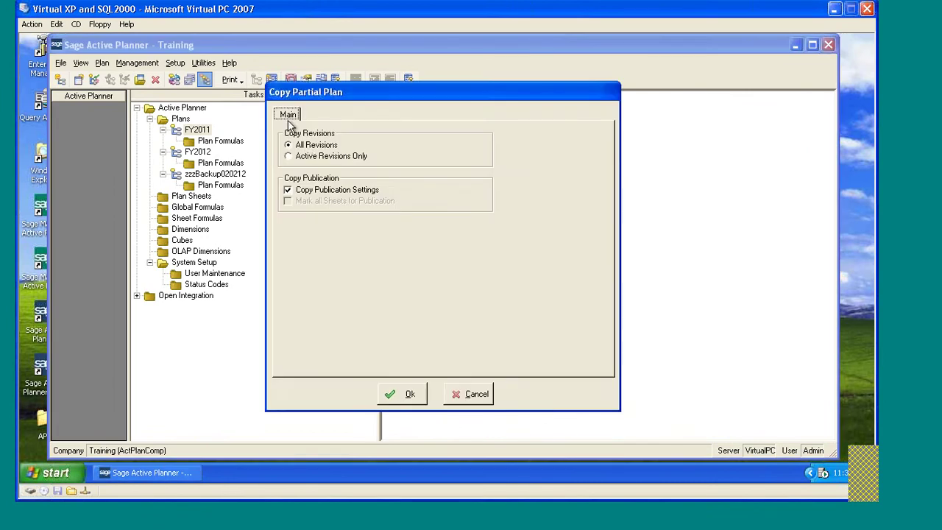
- Run the partial plan copy with all revisions and publication settings, and close the copy log
drag(433, 109, 487, 130)
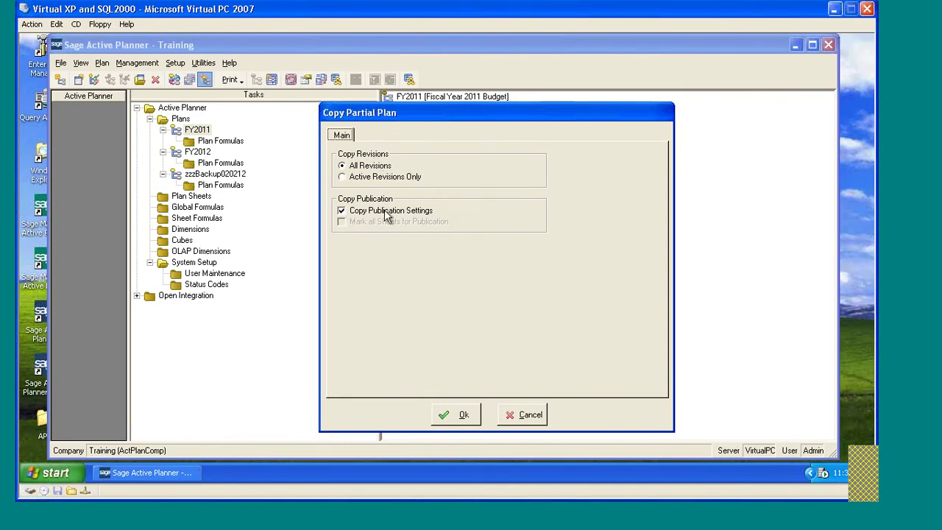
drag(498, 112, 525, 118)
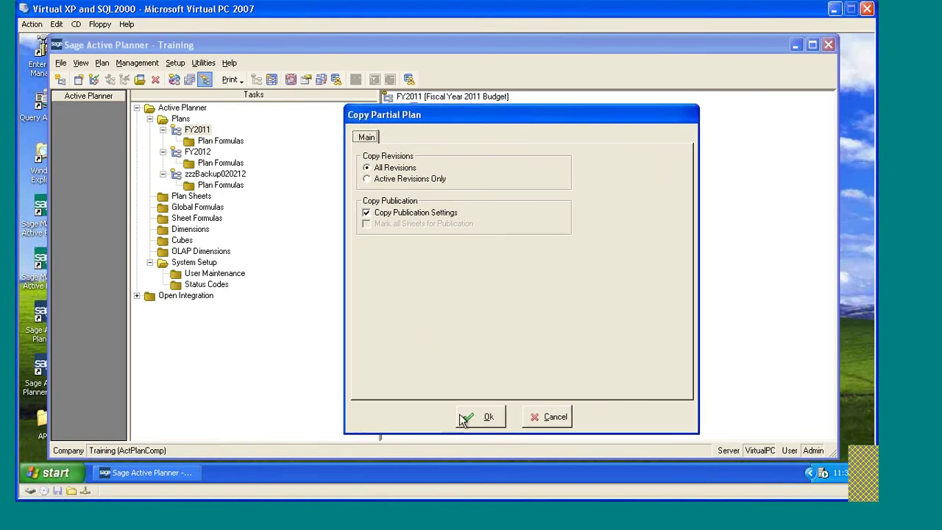
click(485, 418)
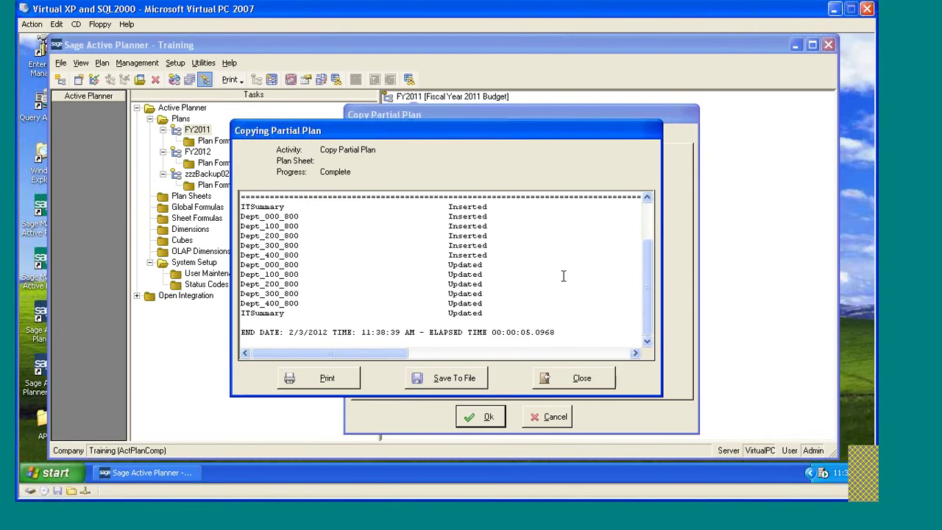
click(593, 376)
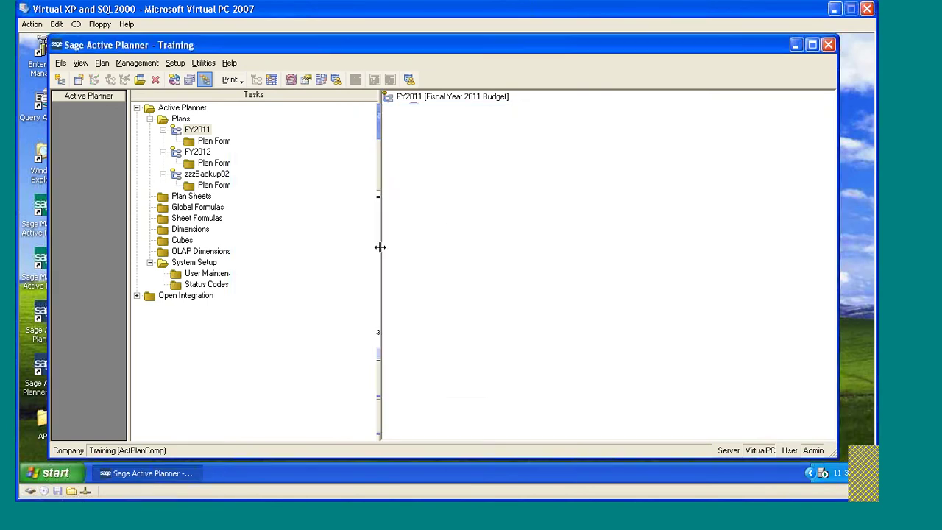
- In the zzzBackup020212 plan, move the ITSummary sheet from the unassigned sheets to directly under OHSummary
click(190, 176)
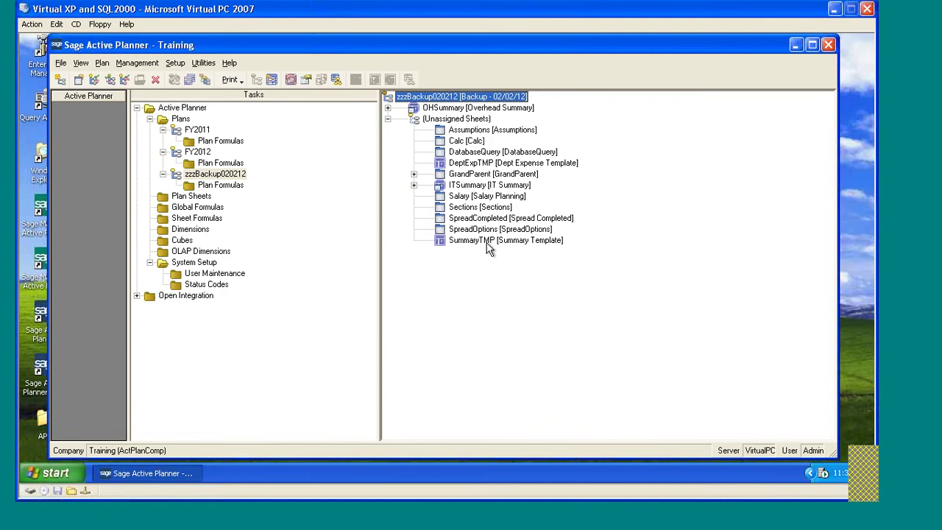
click(387, 107)
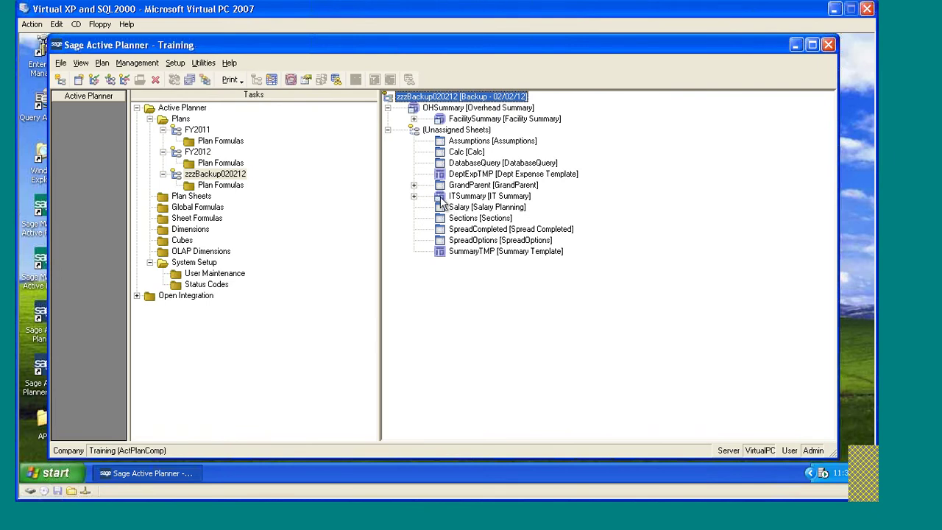
drag(445, 200, 443, 118)
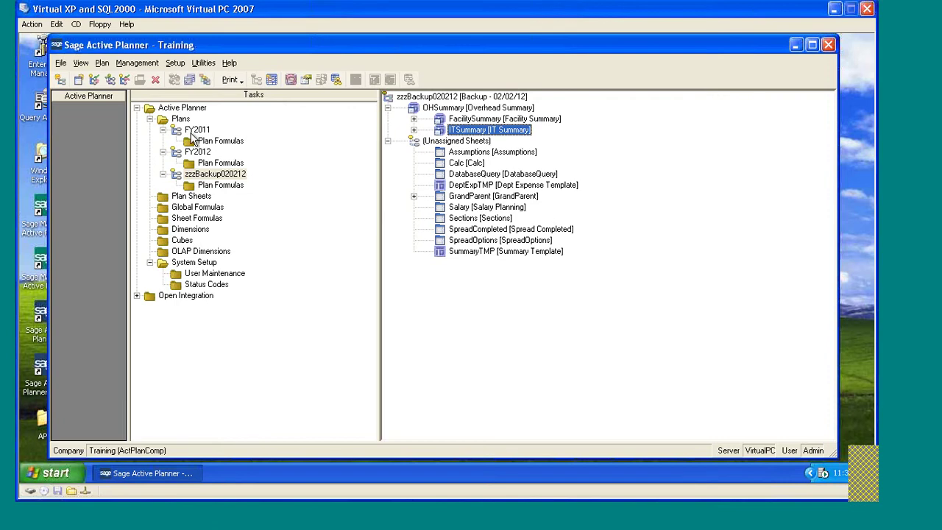
- Start a partial plan copy of FY2011's Dept_400_800 sheet under ITSummary, with the zzzBackup020212 plan as the destination
click(414, 130)
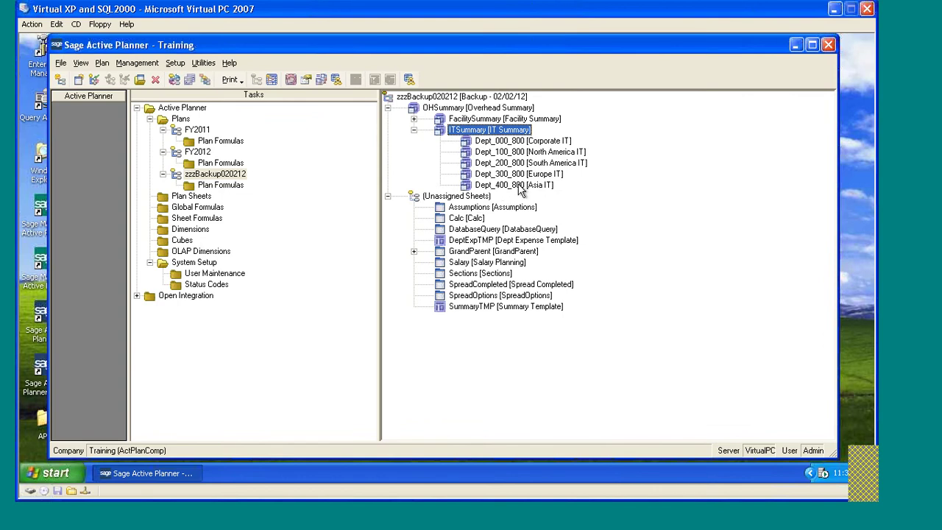
click(508, 185)
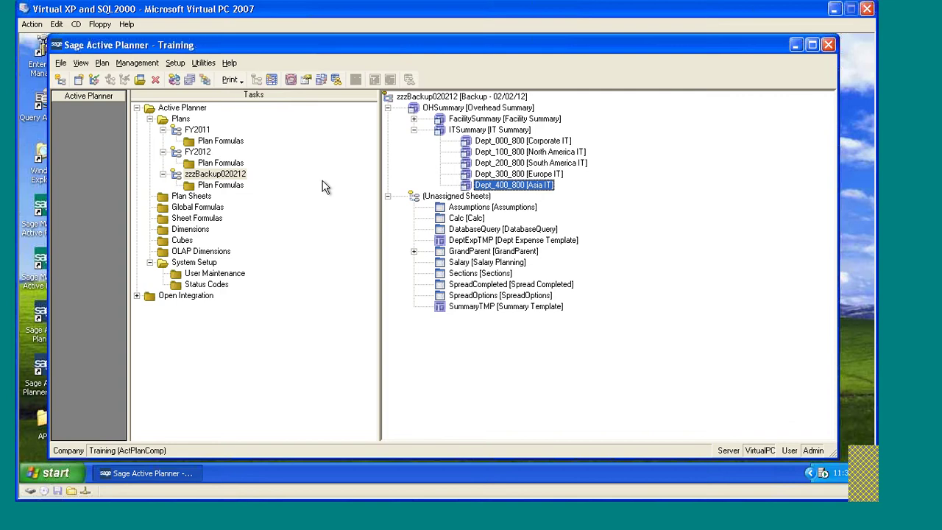
click(199, 130)
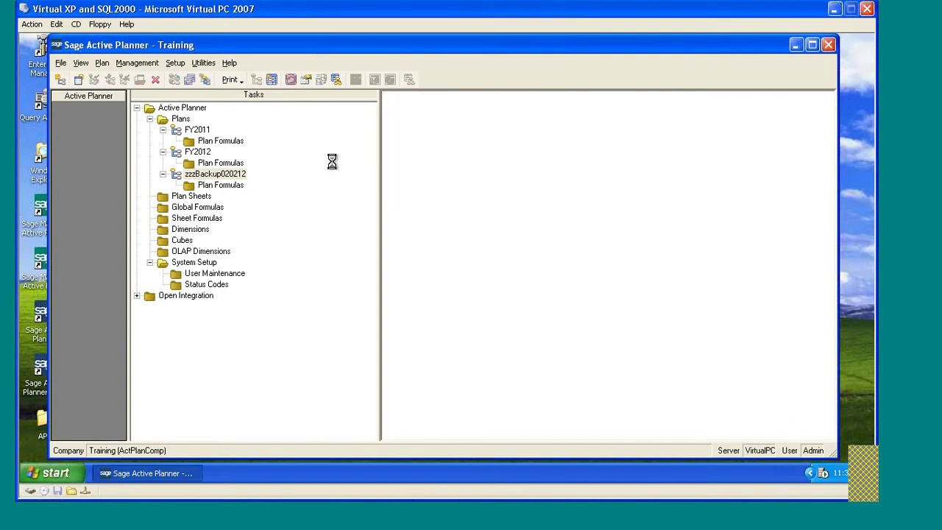
click(388, 108)
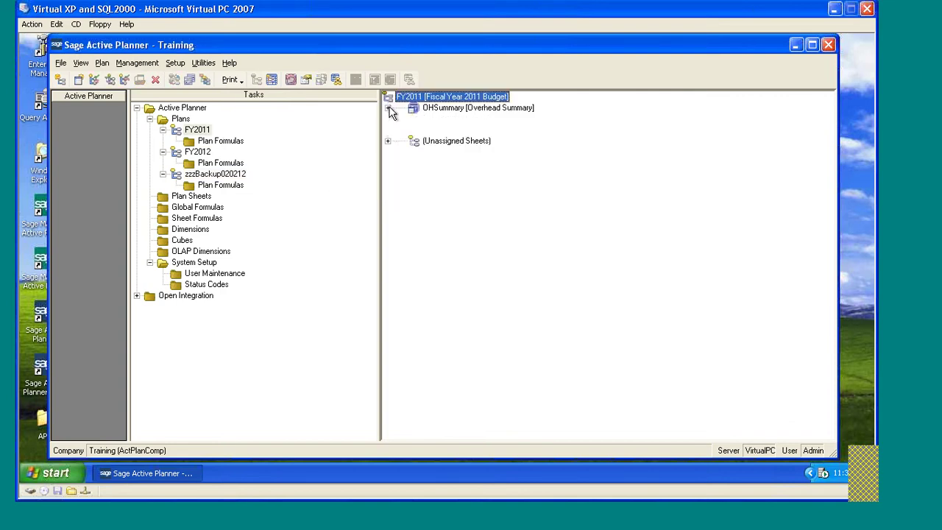
click(414, 130)
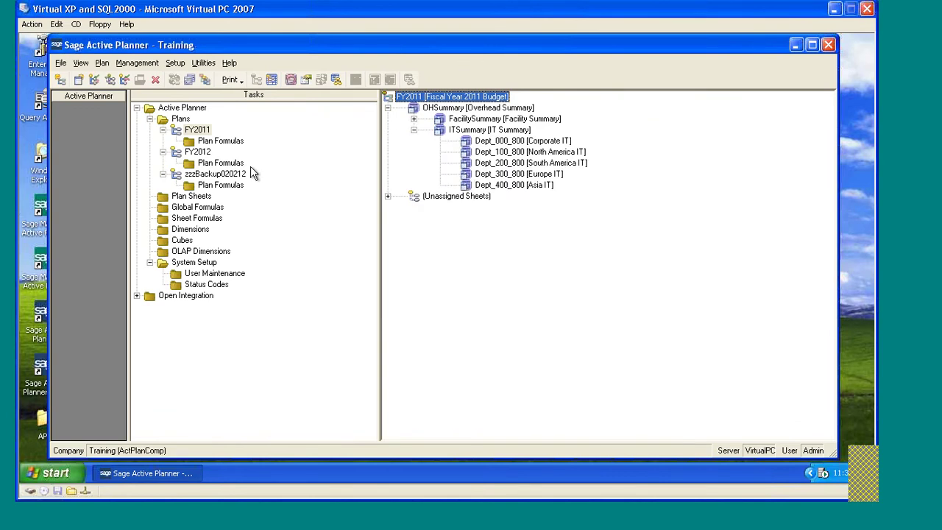
right_click(498, 188)
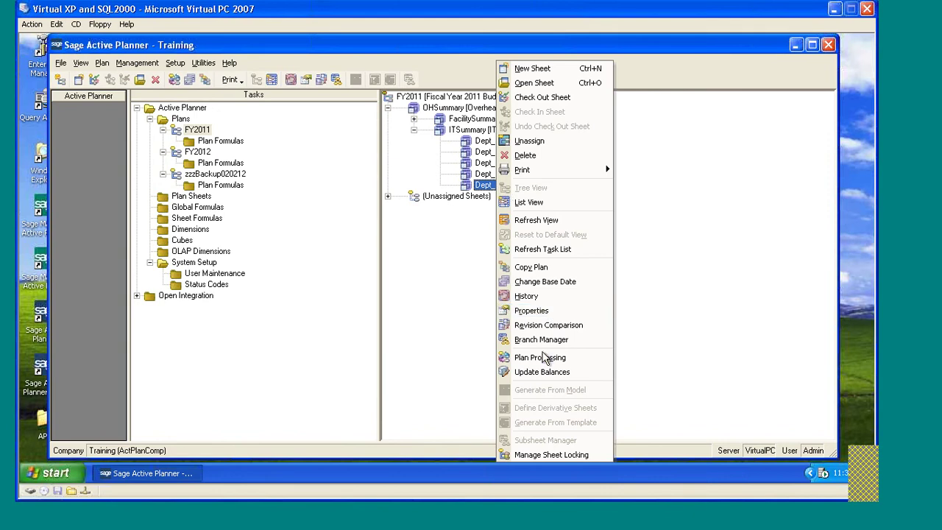
click(534, 268)
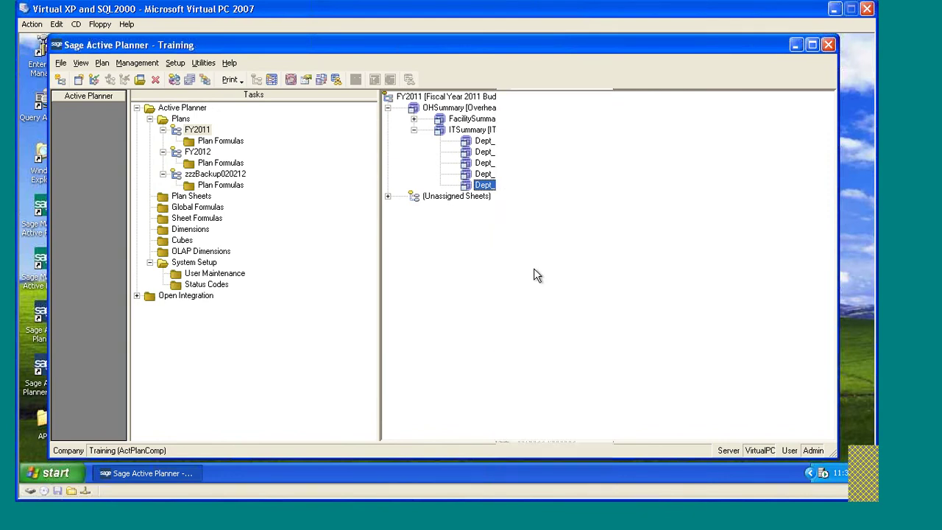
click(479, 217)
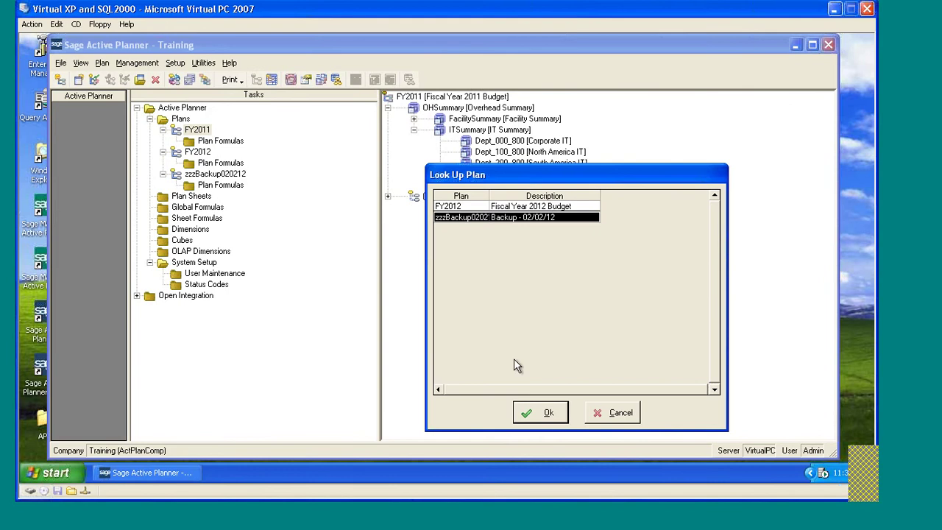
click(535, 414)
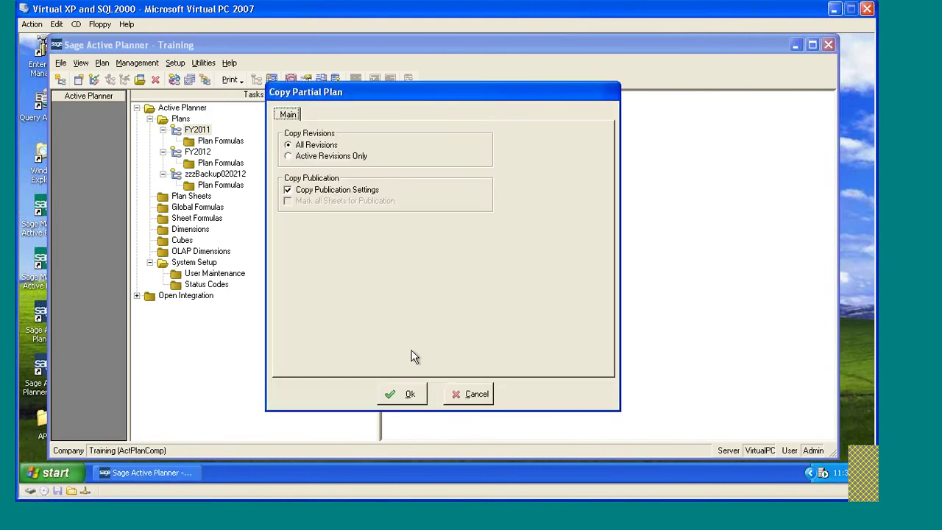
- Try to run the partial copy of Dept_400_800 with all revisions and publication settings, and close the copy log and dialogs
click(401, 392)
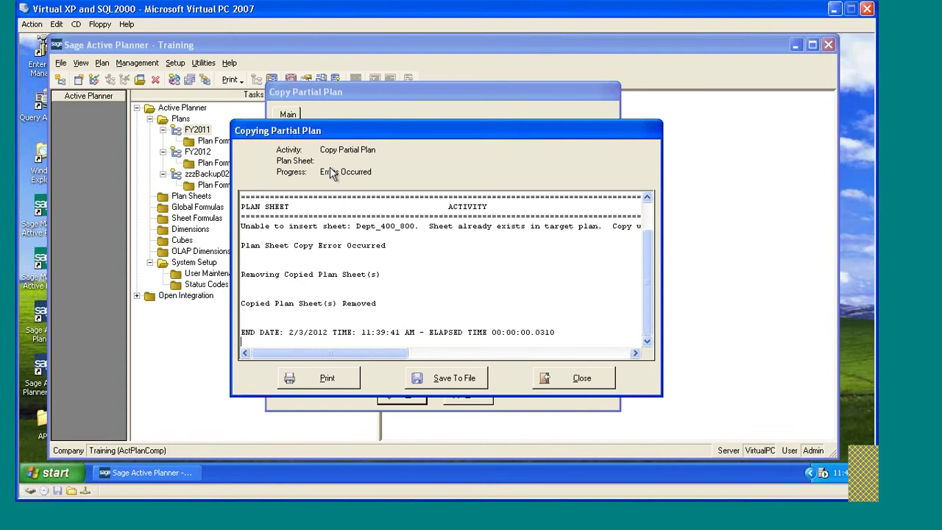
drag(479, 134, 509, 136)
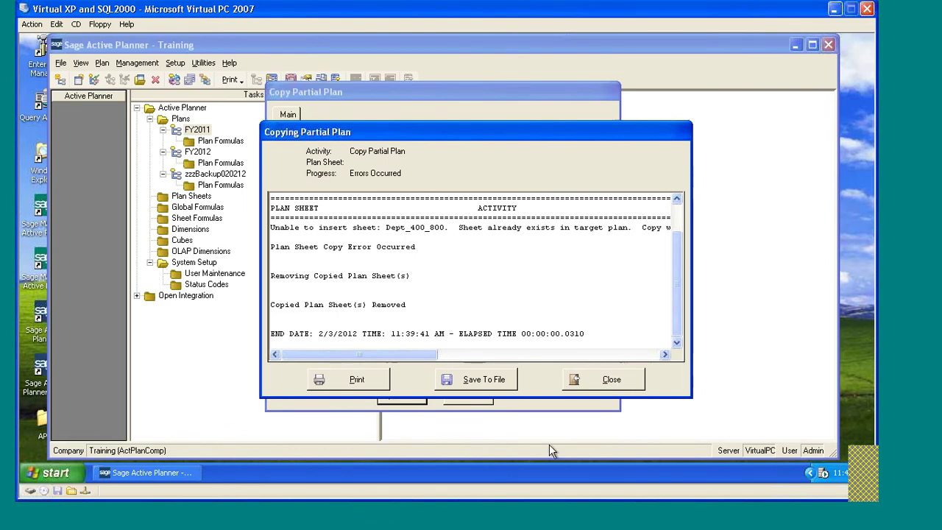
click(612, 380)
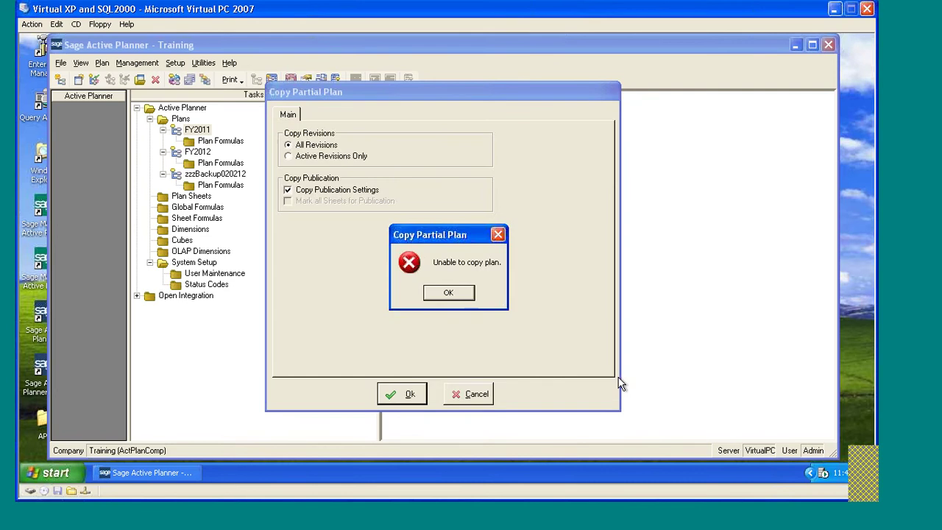
click(449, 293)
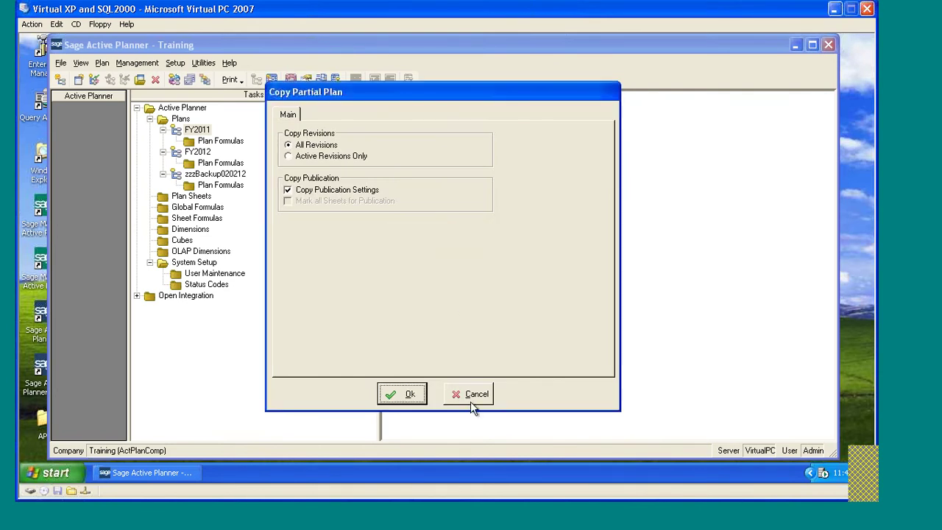
click(475, 394)
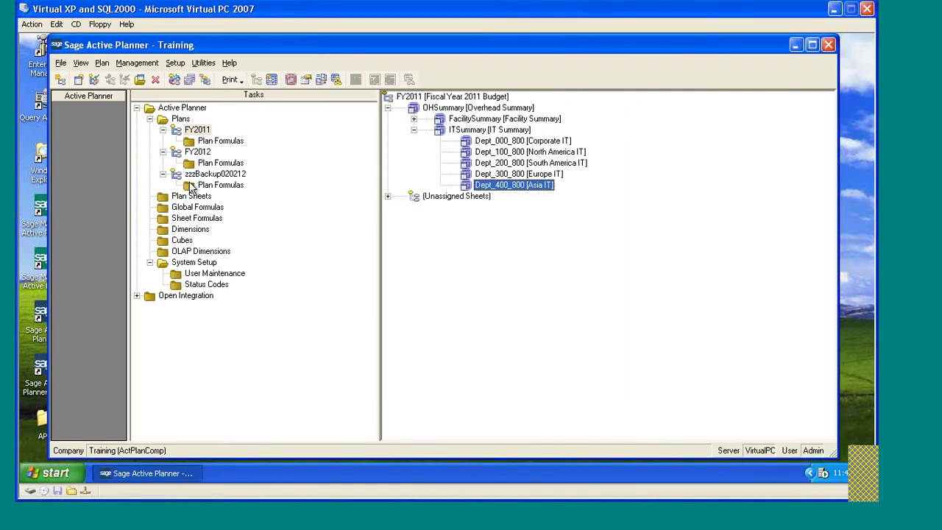
- In the zzzBackup020212 plan, rename the Dept_400_800 sheet as Dept_400_800V1 with description Asia IT V1, updating the existing record
click(414, 130)
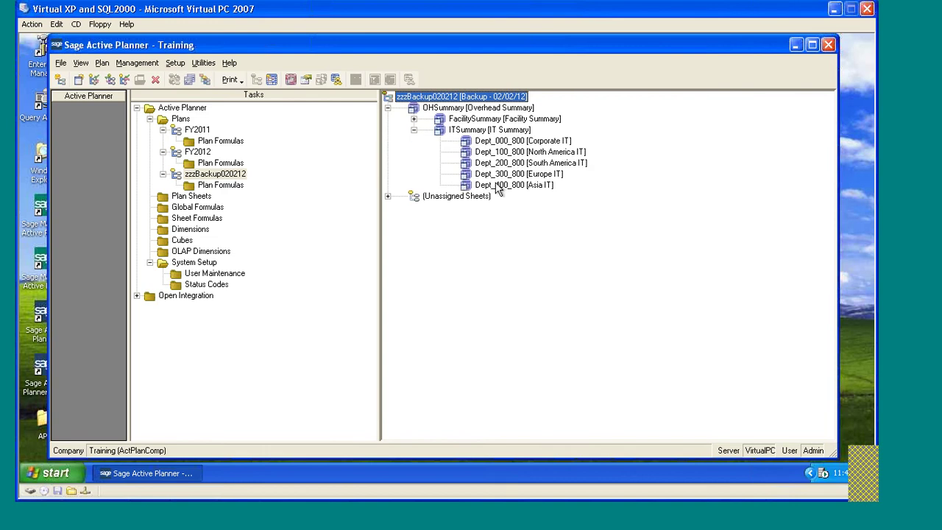
click(498, 186)
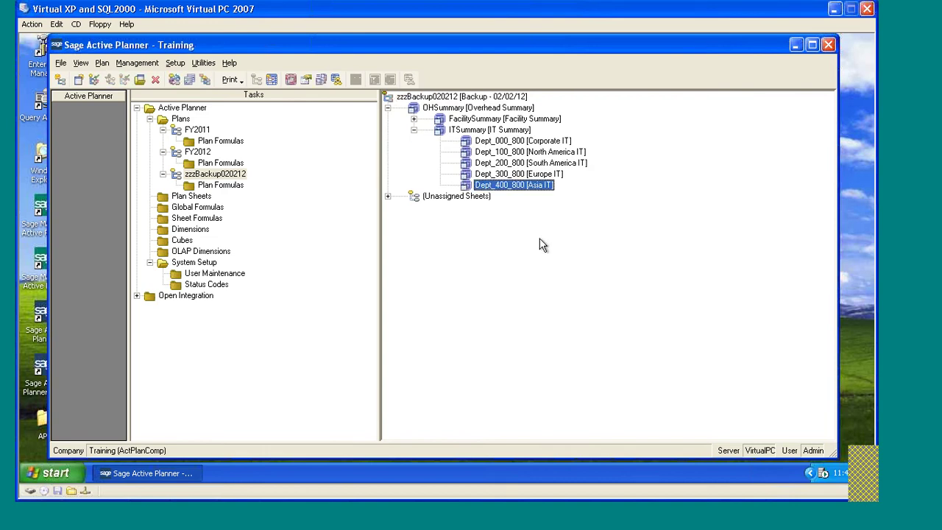
double_click(485, 186)
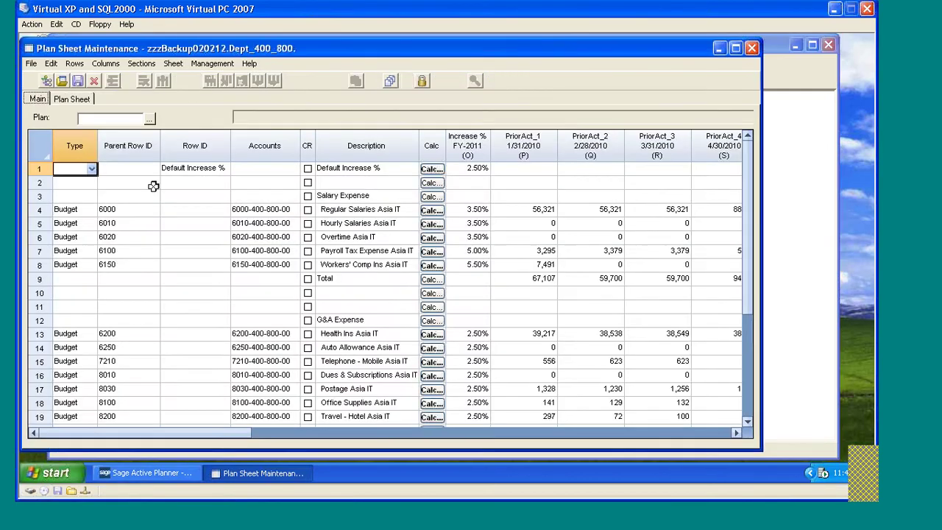
click(38, 99)
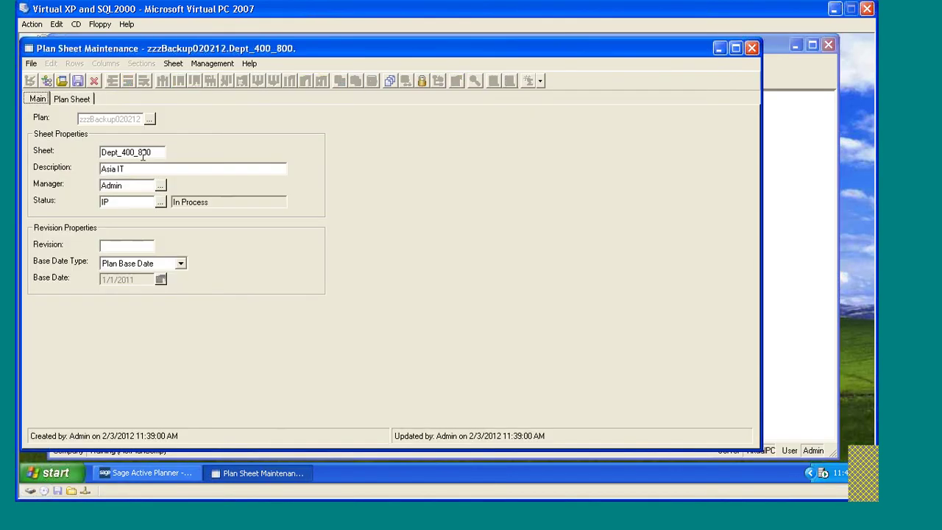
click(150, 152)
text(V1 V1)
click(77, 81)
click(503, 280)
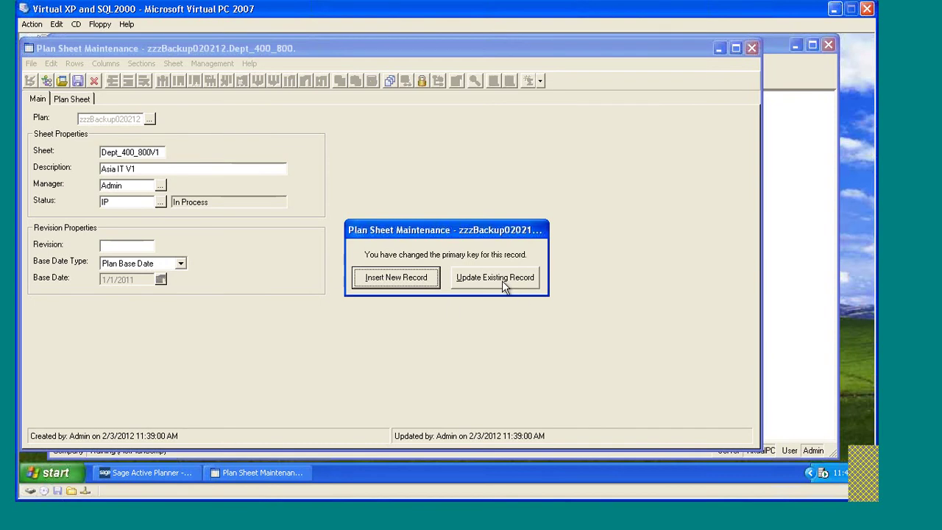
click(752, 48)
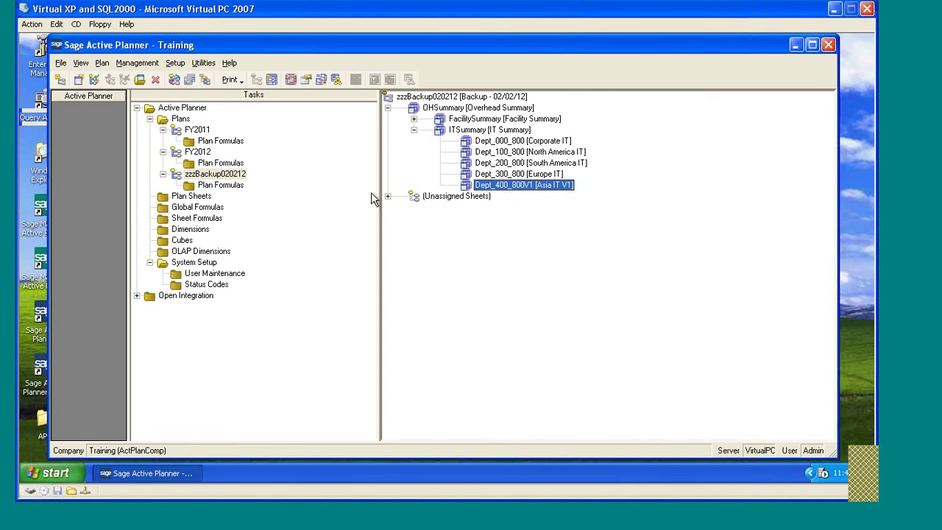
- Copy FY2011's Dept_400_800 sheet into the zzzBackup020212 plan with all revisions and publication settings, and close the copy log
click(196, 131)
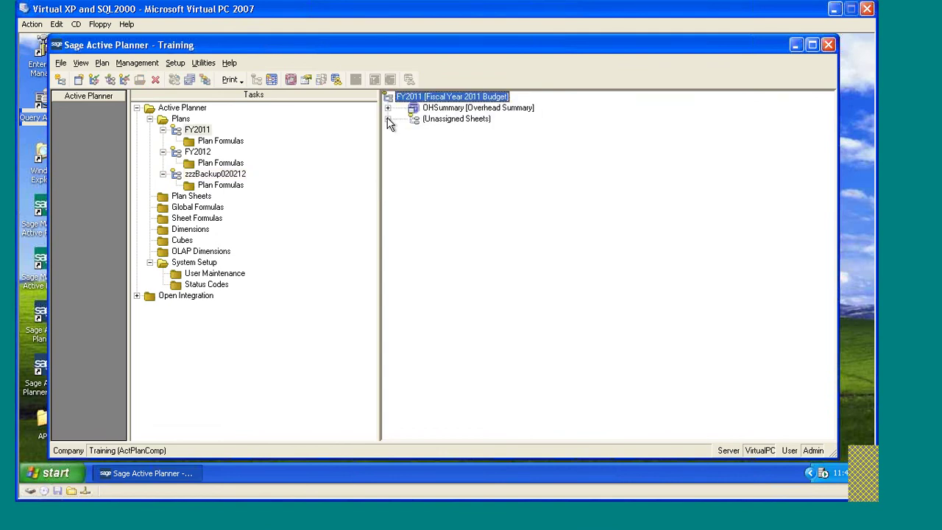
click(388, 108)
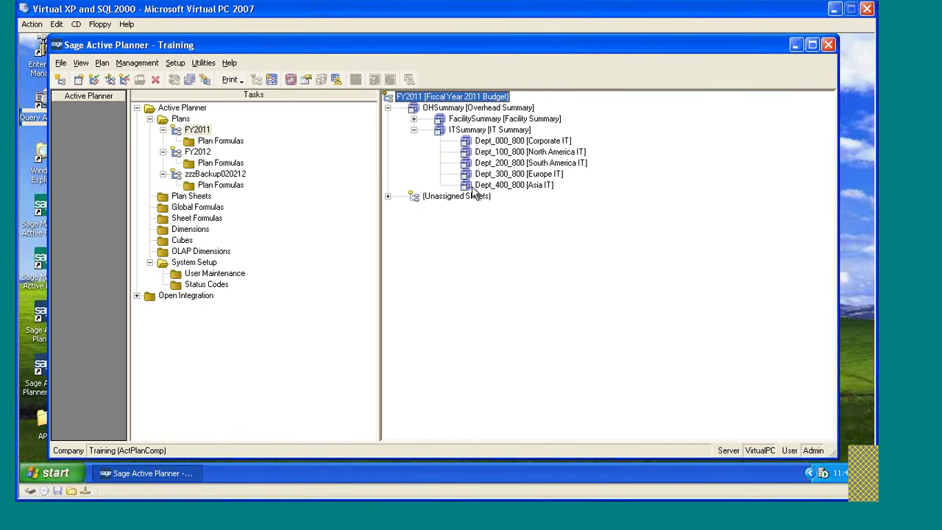
right_click(471, 187)
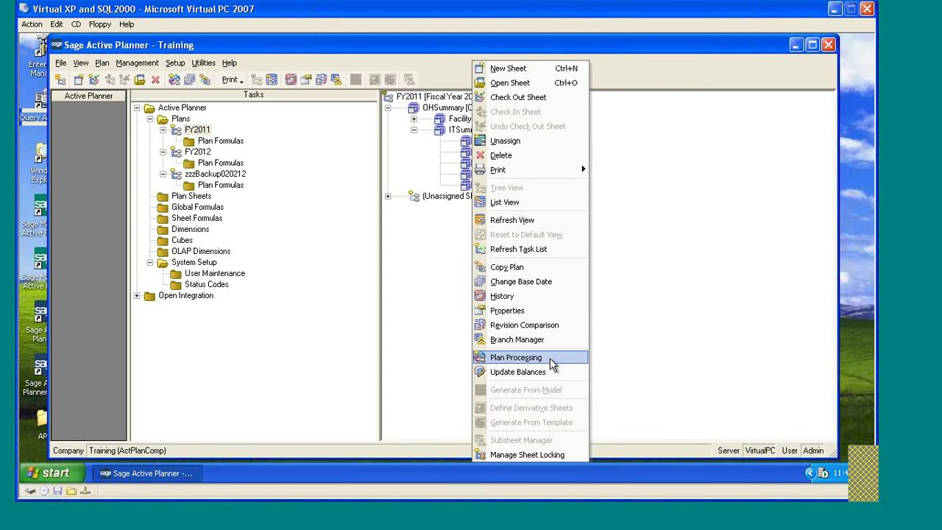
click(508, 267)
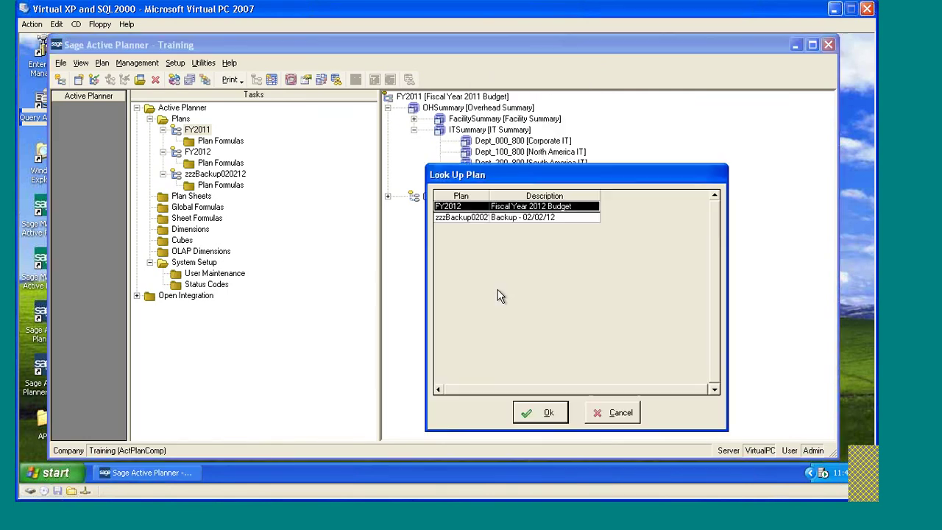
click(475, 217)
click(537, 413)
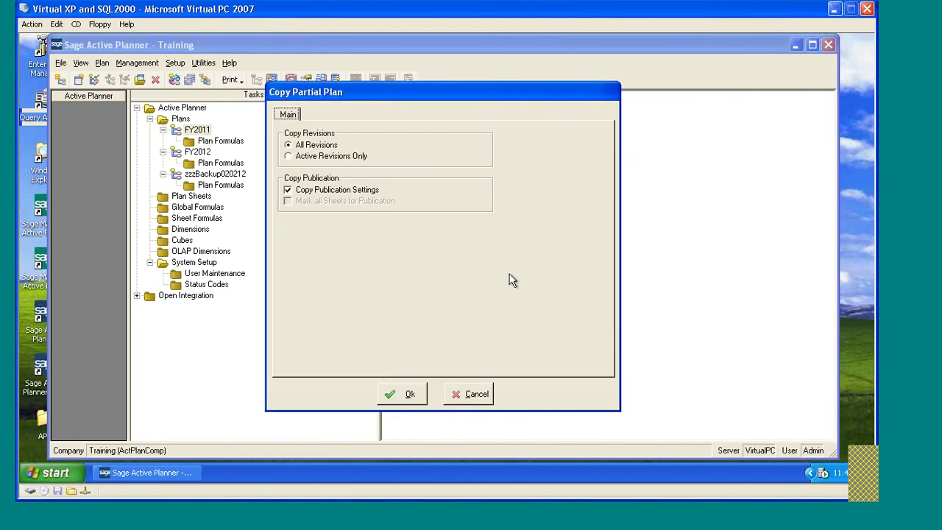
click(401, 395)
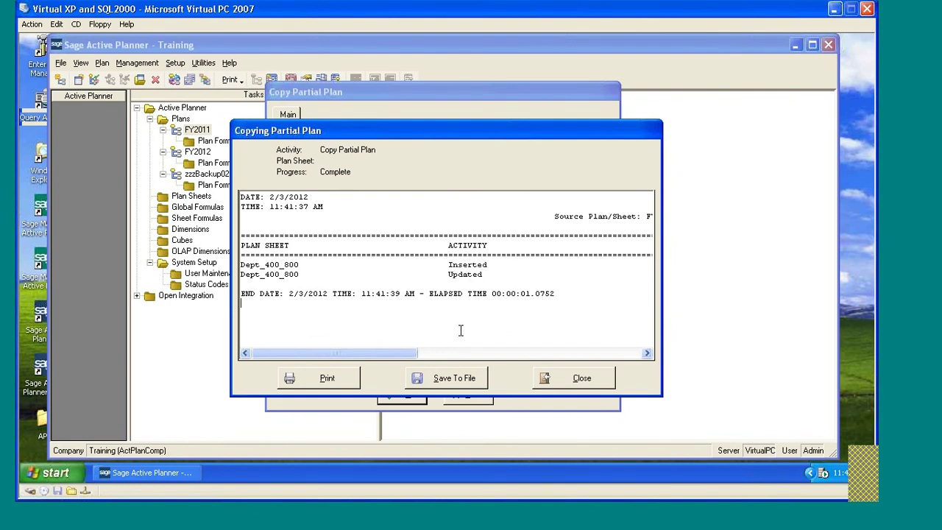
click(594, 384)
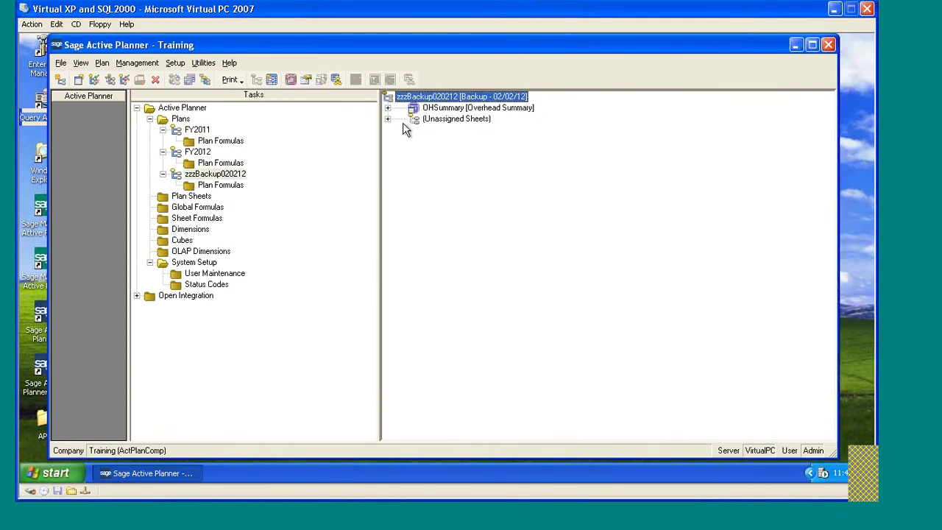
- In the zzzBackup020212 plan, move Dept_400_800V1 to the unassigned sheets and place the copied Dept_400_800 under ITSummary
click(388, 108)
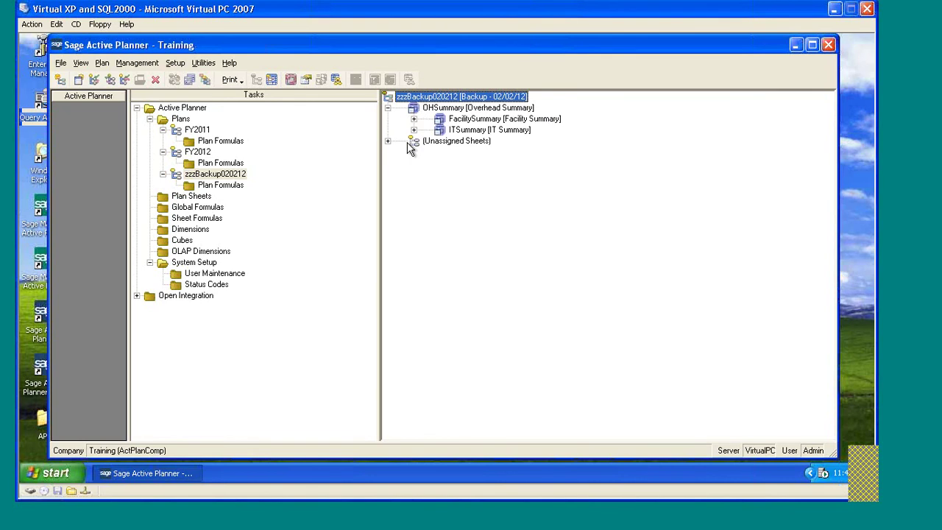
click(414, 130)
click(388, 196)
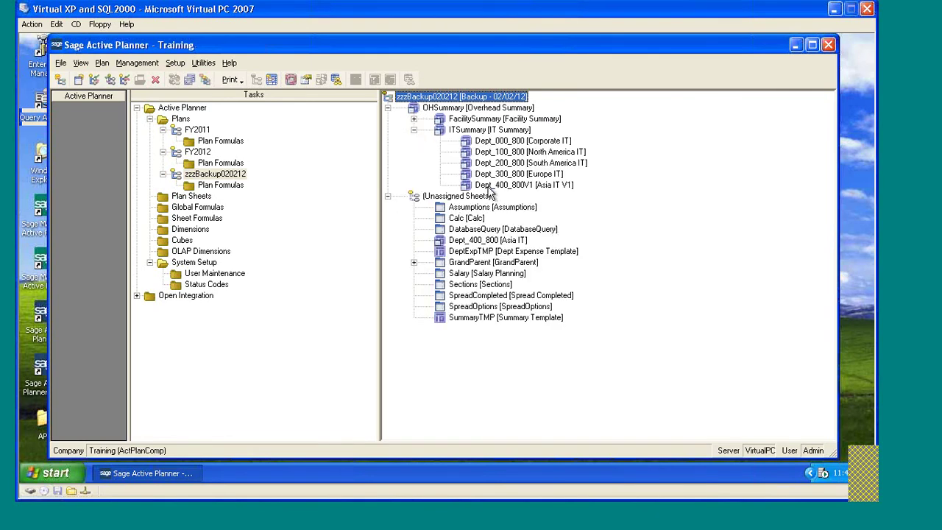
drag(493, 185, 474, 198)
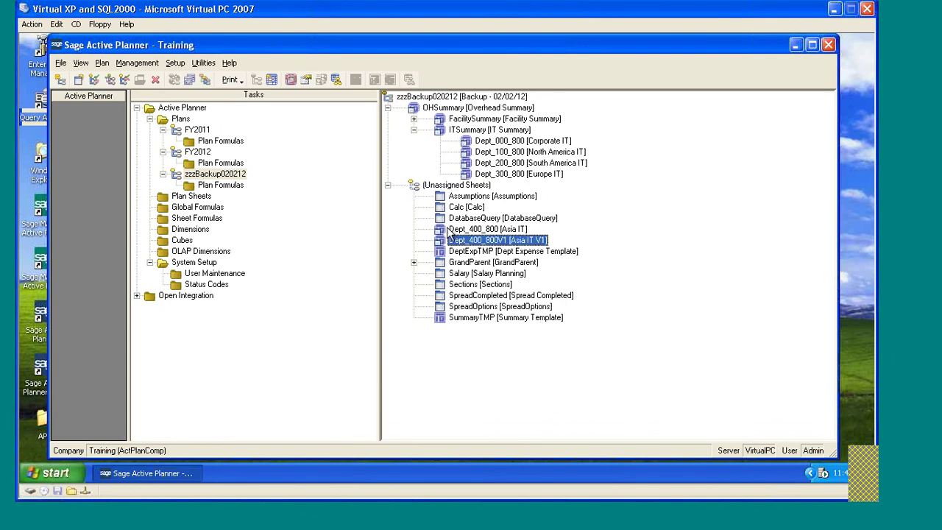
drag(478, 234, 479, 139)
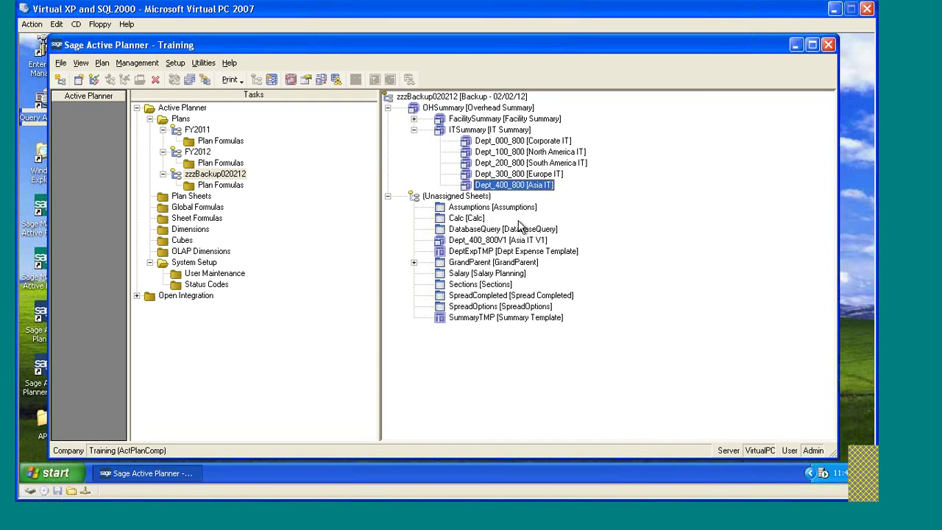